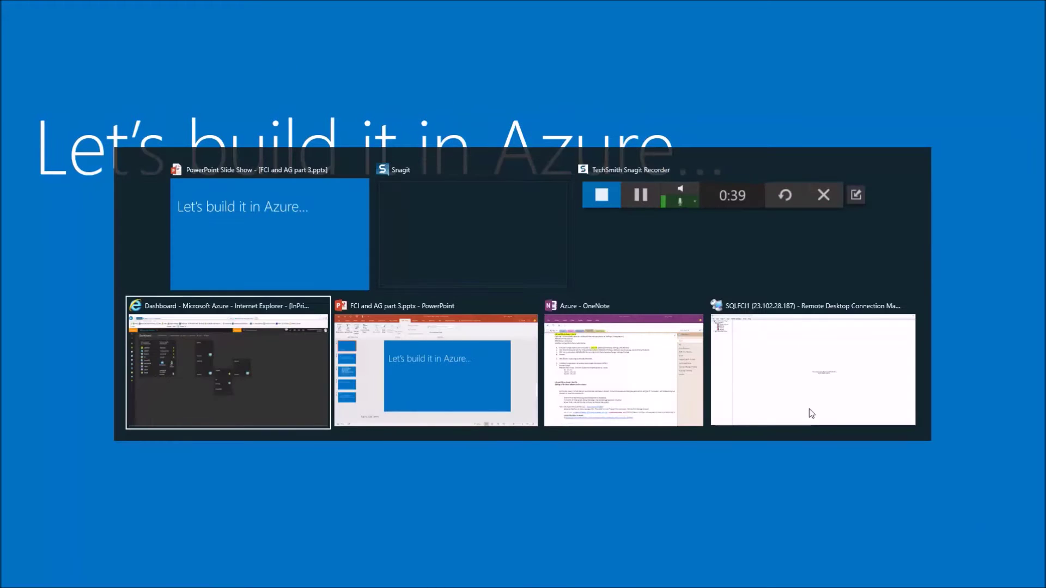
Step: Open network interface sqlfci1737 (private IP 10.1.0.5) from the SQLFCI1 VM's Network interfaces list
{"action": "mouse_move", "coordinate": [395, 271]}
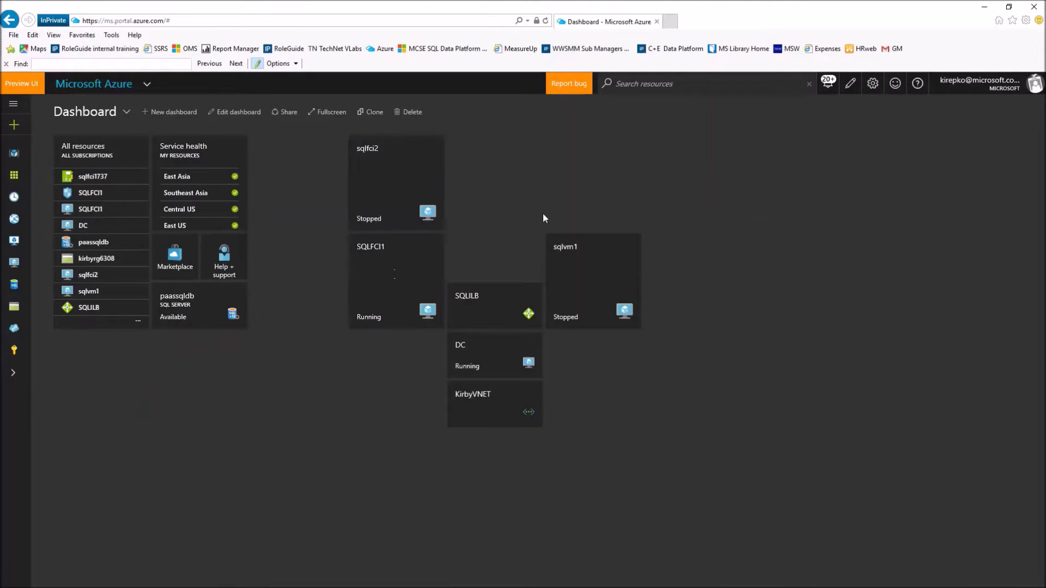
{"action": "left_click", "coordinate": [385, 265]}
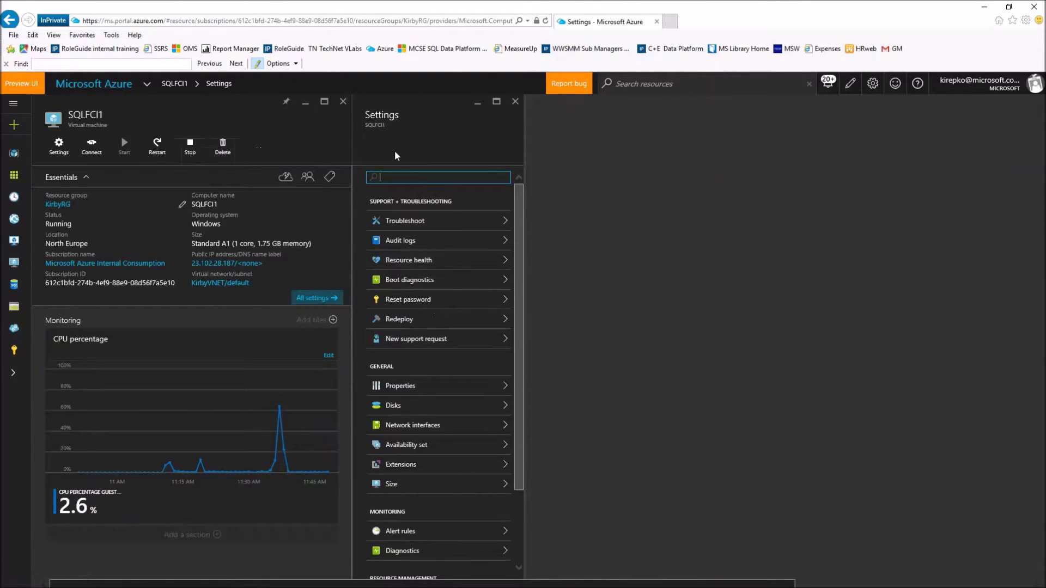
{"action": "left_click", "coordinate": [425, 430]}
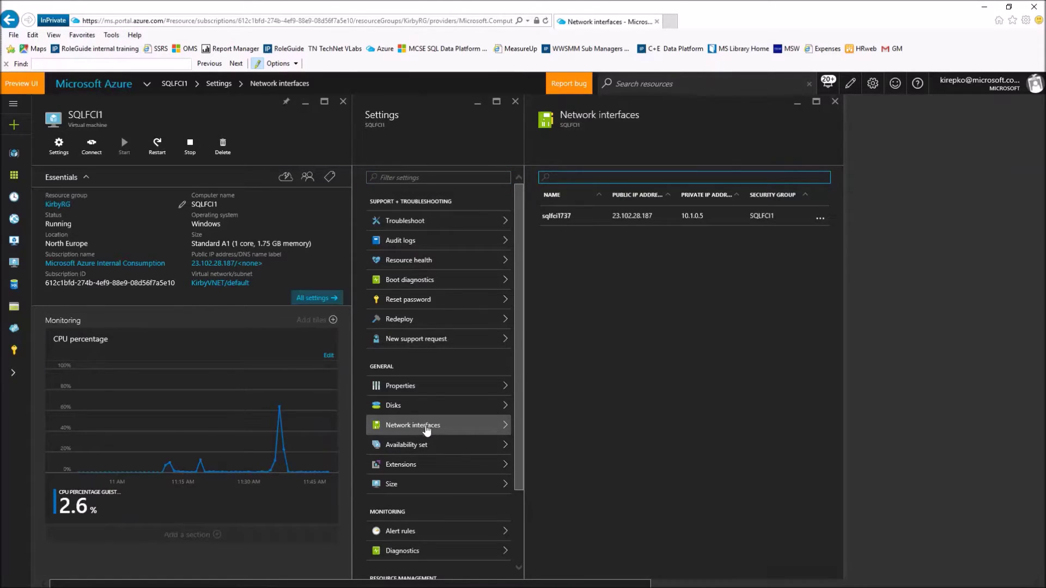
{"action": "left_click", "coordinate": [574, 218]}
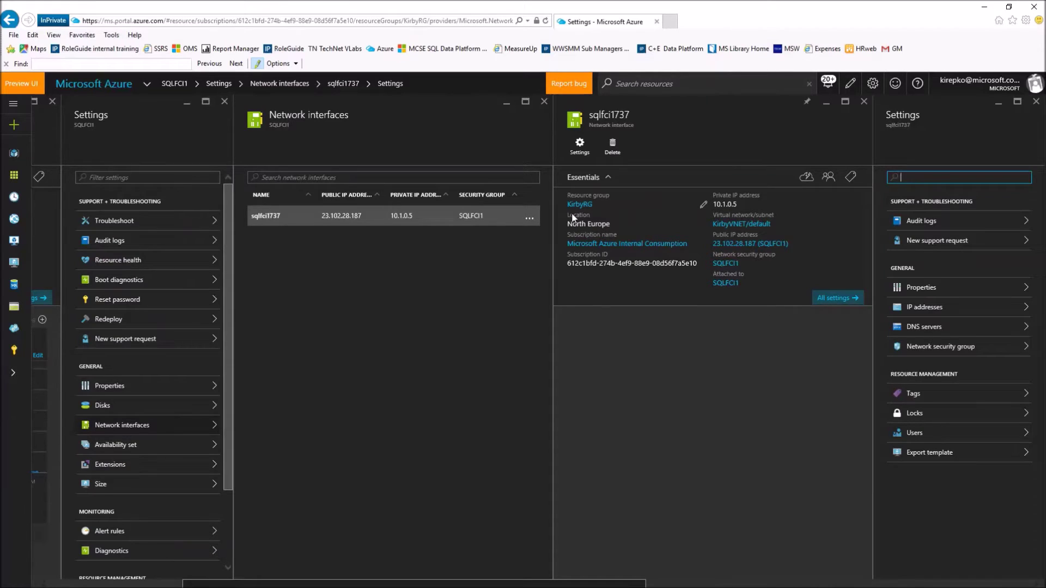
Step: Switch sqlfci1737's DNS servers to Custom with primary server 10.1.0.4 and save
{"action": "left_click", "coordinate": [954, 330]}
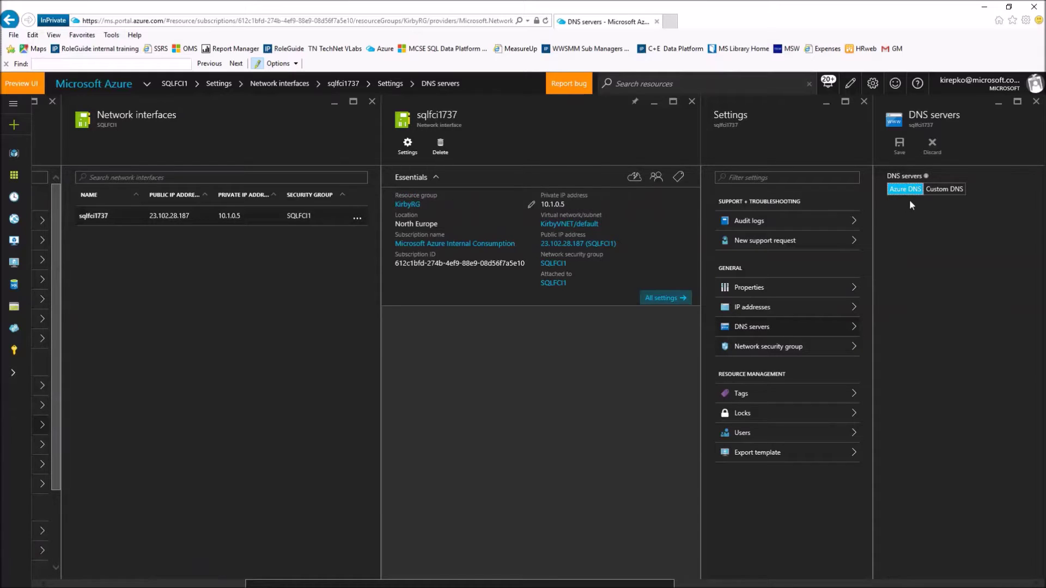
{"action": "left_click", "coordinate": [953, 195]}
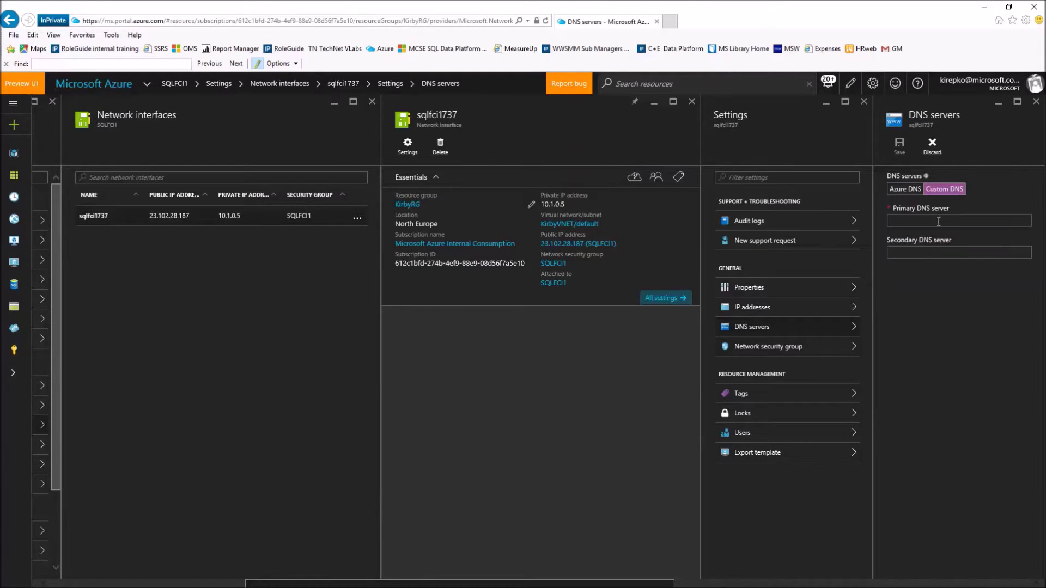
{"action": "left_click", "coordinate": [938, 222]}
{"action": "type", "text": "10.1.0.4"}
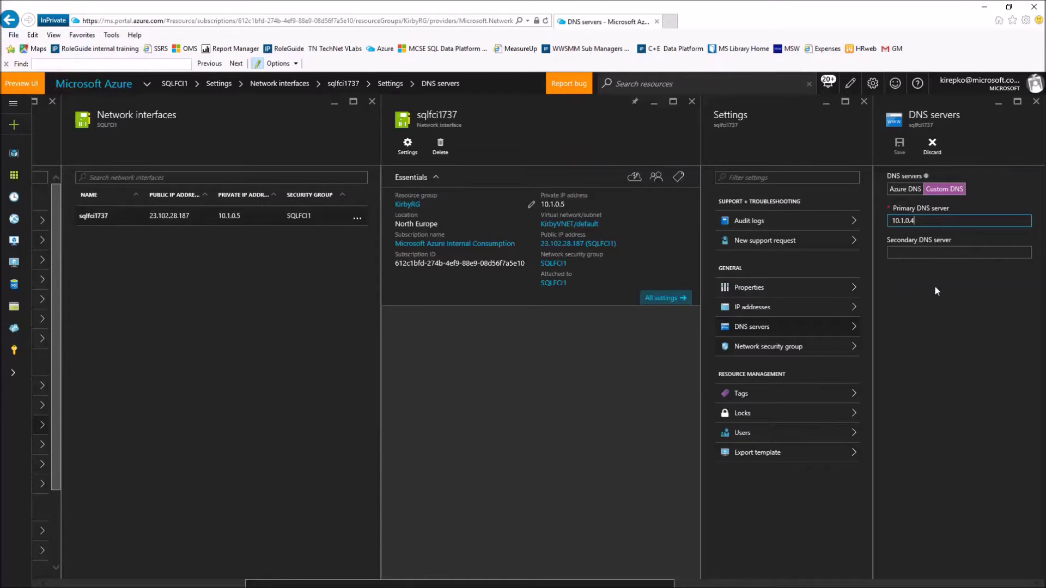
{"action": "left_click", "coordinate": [949, 251]}
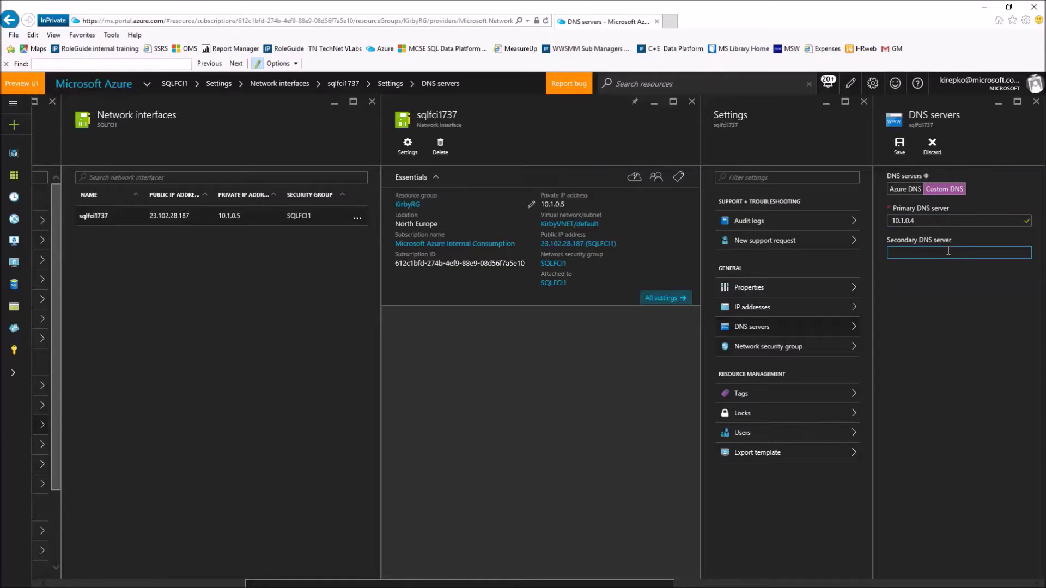
{"action": "left_click", "coordinate": [899, 144]}
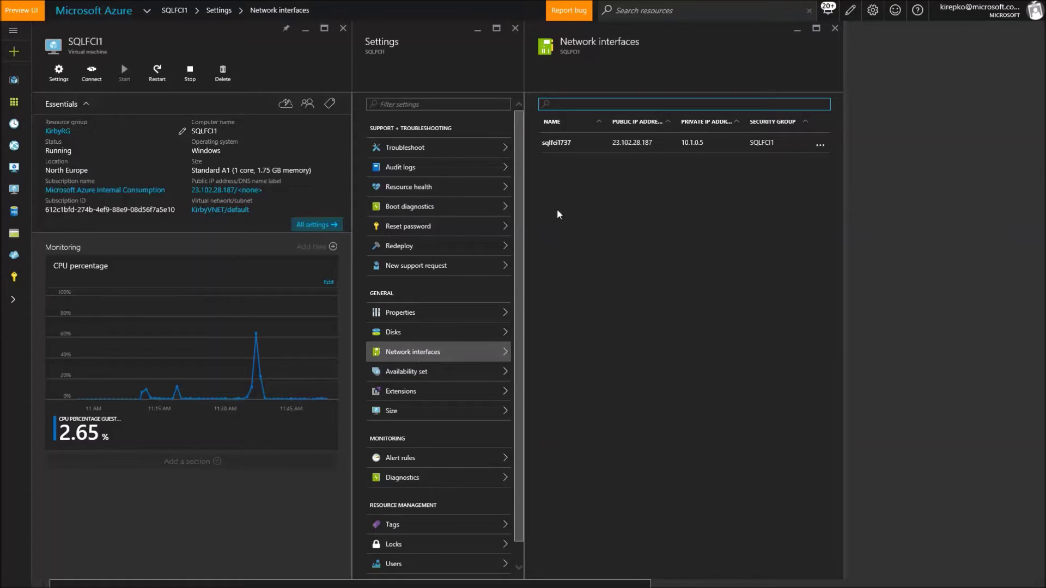
Step: Go from sqlfci1737 to the SQLFCI1 network security group's inbound rules and start a new rule
{"action": "left_click", "coordinate": [578, 147]}
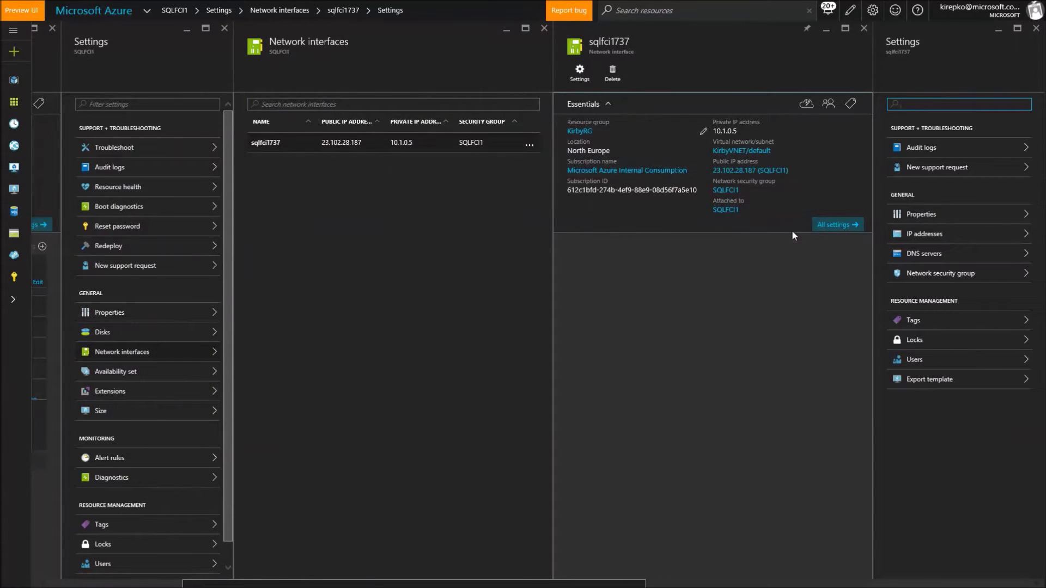
{"action": "left_click", "coordinate": [938, 274]}
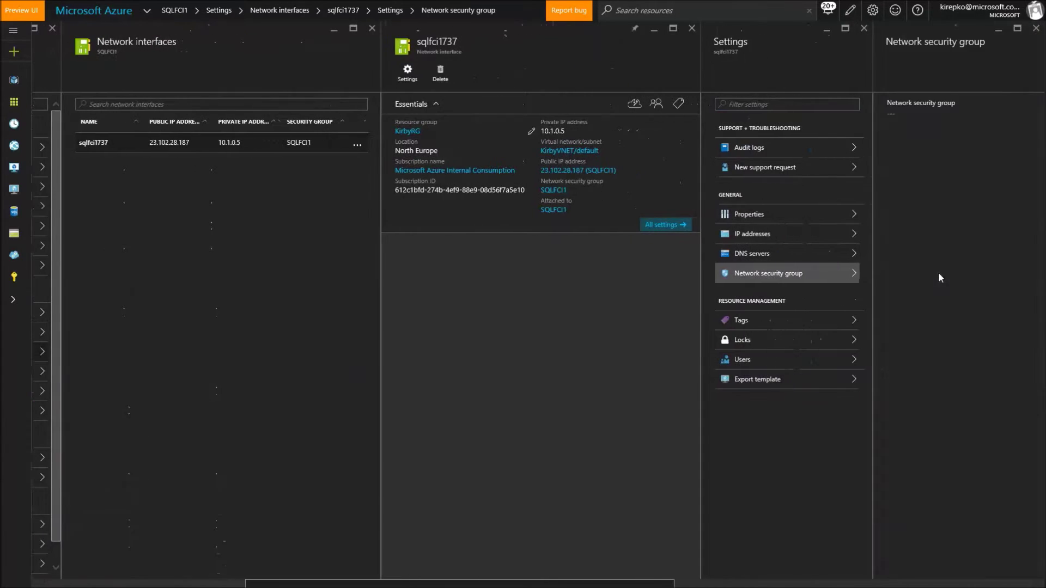
{"action": "left_click", "coordinate": [896, 116]}
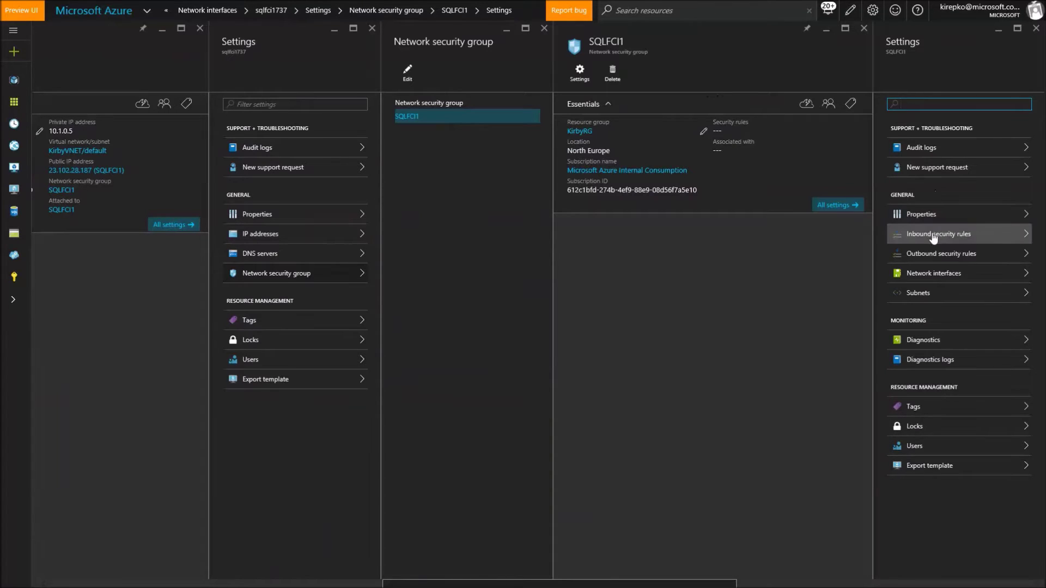
{"action": "left_click", "coordinate": [960, 234]}
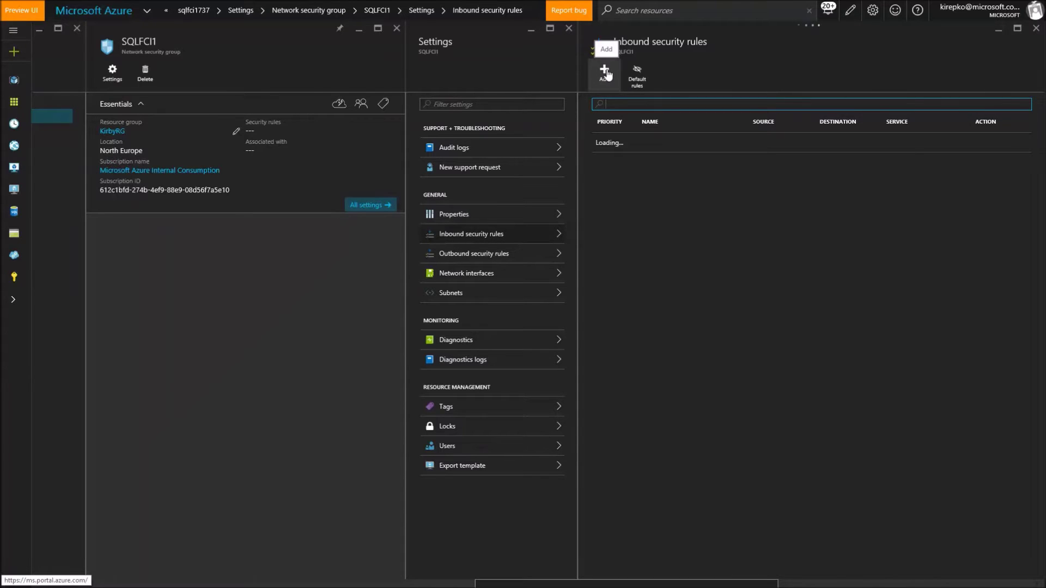
{"action": "left_click", "coordinate": [605, 73]}
Step: Set the new inbound rule to TCP, source and destination ports 1433, priority 1020
{"action": "left_click", "coordinate": [606, 73]}
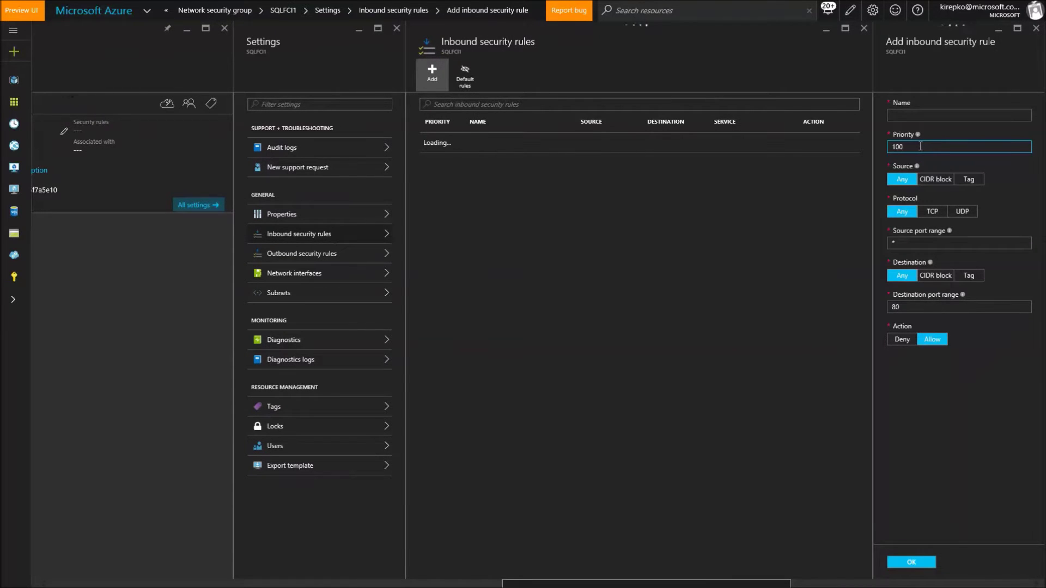
{"action": "left_click", "coordinate": [931, 212]}
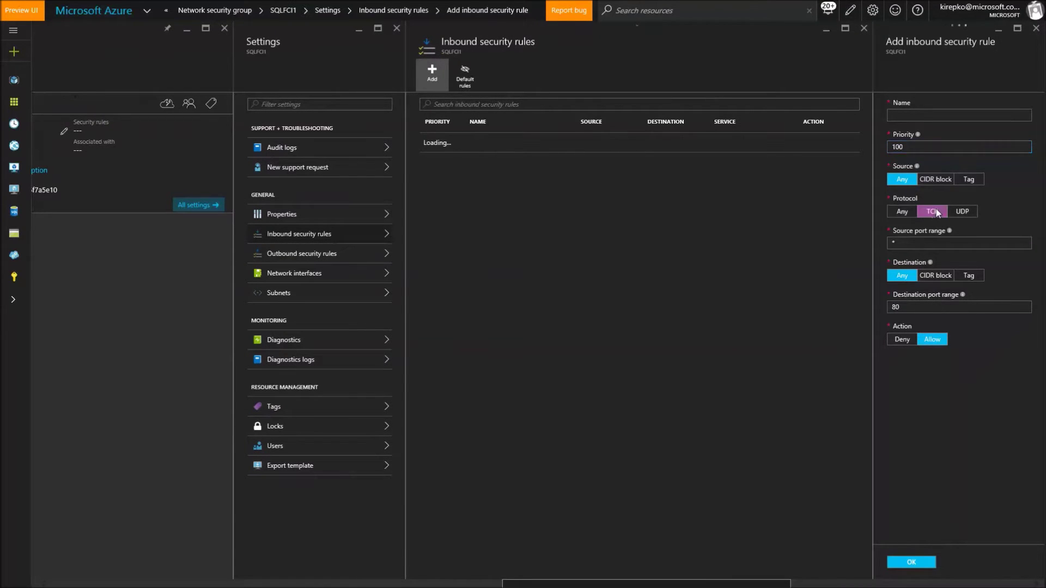
{"action": "key", "text": "Tab"}
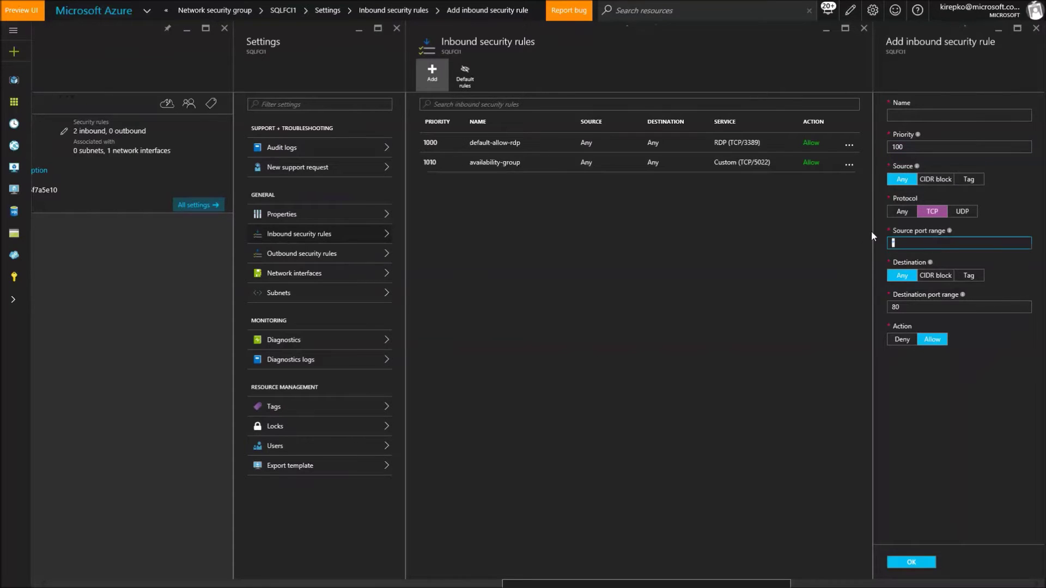
{"action": "type", "text": "1433"}
{"action": "double_click", "coordinate": [918, 307]}
{"action": "type", "text": "143"}
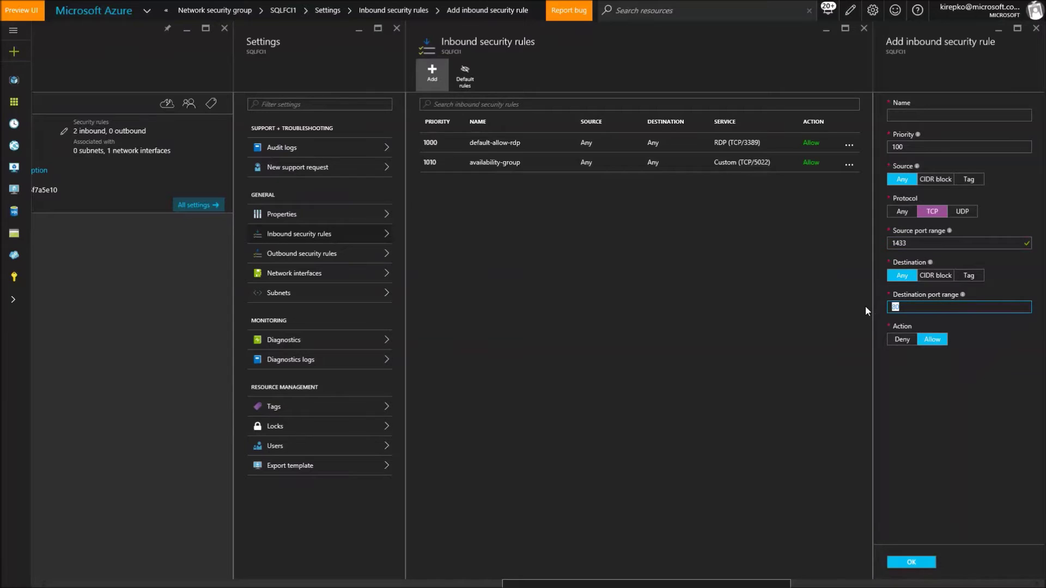
{"action": "type", "text": "3"}
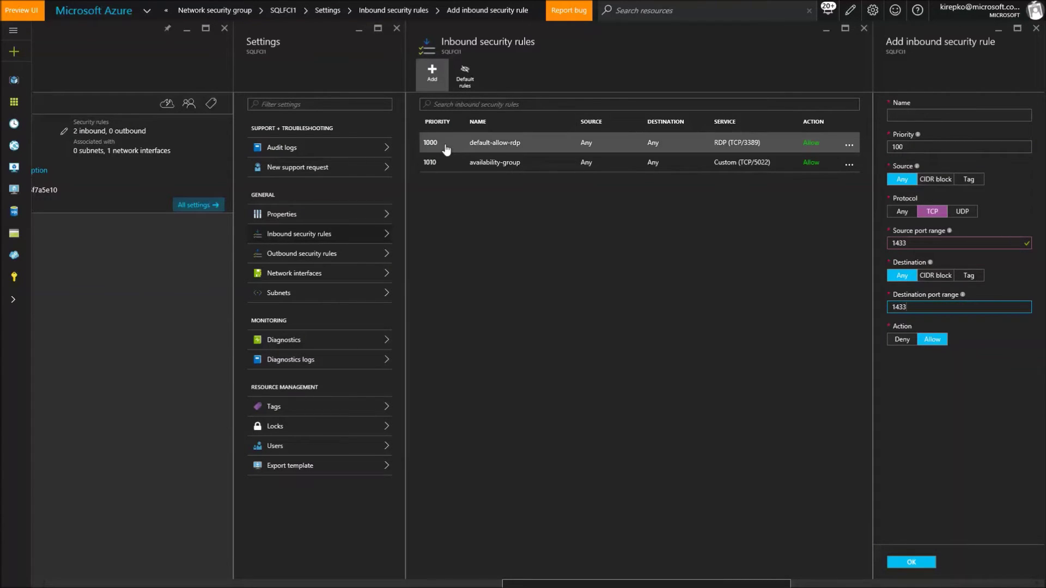
{"action": "left_click", "coordinate": [940, 147]}
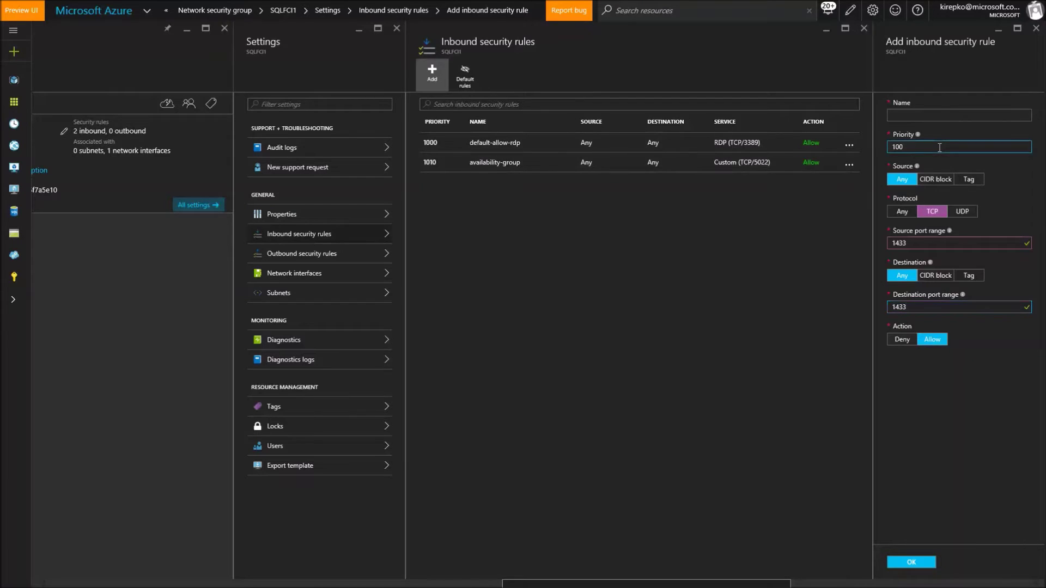
{"action": "type", "text": "1020"}
Step: Name the inbound rule 'sql' and create it
{"action": "left_click", "coordinate": [923, 563]}
{"action": "left_click", "coordinate": [926, 114]}
{"action": "type", "text": "sql"}
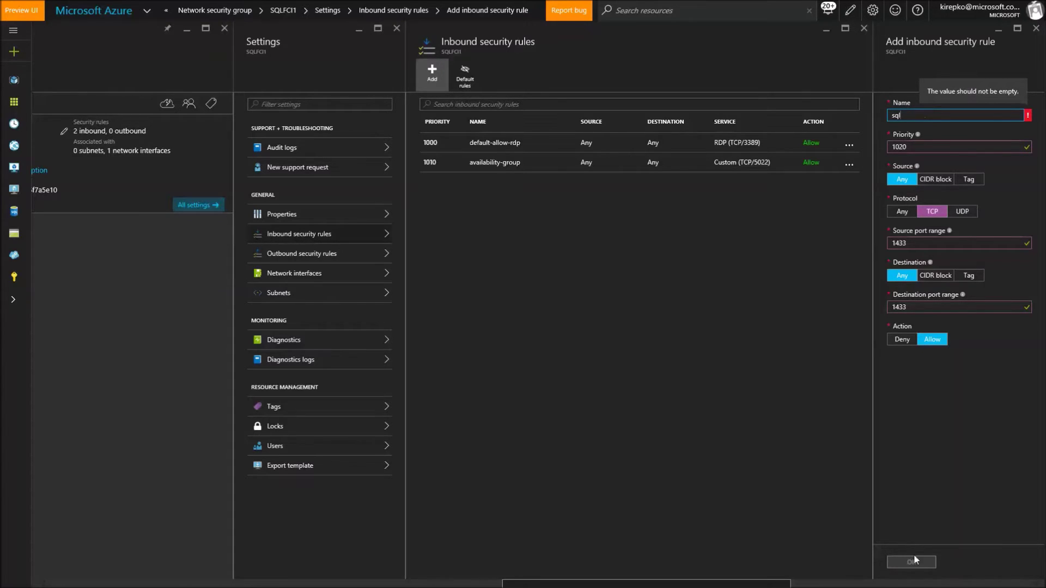
{"action": "left_click", "coordinate": [956, 307]}
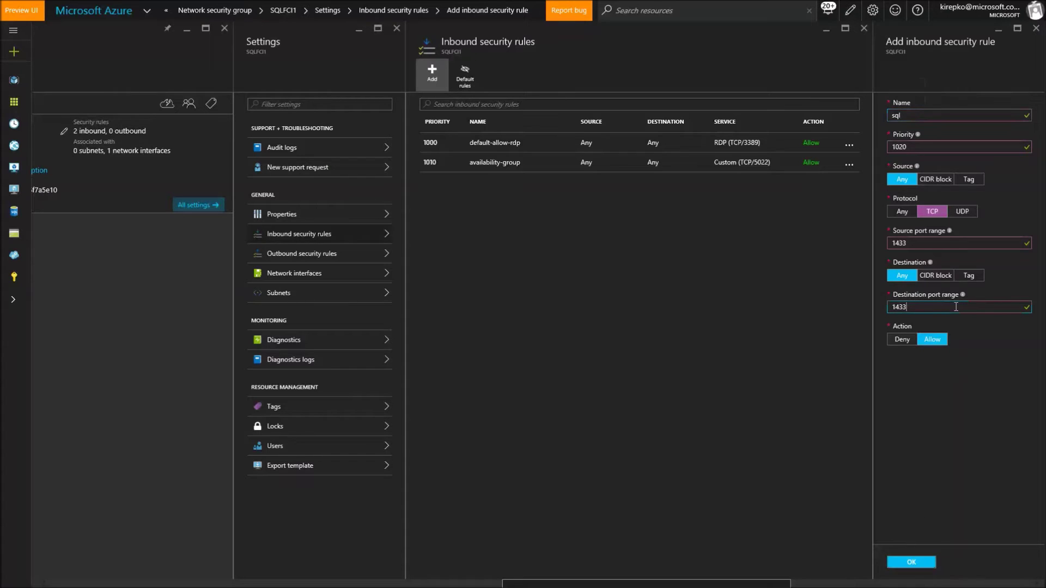
{"action": "left_click", "coordinate": [913, 565]}
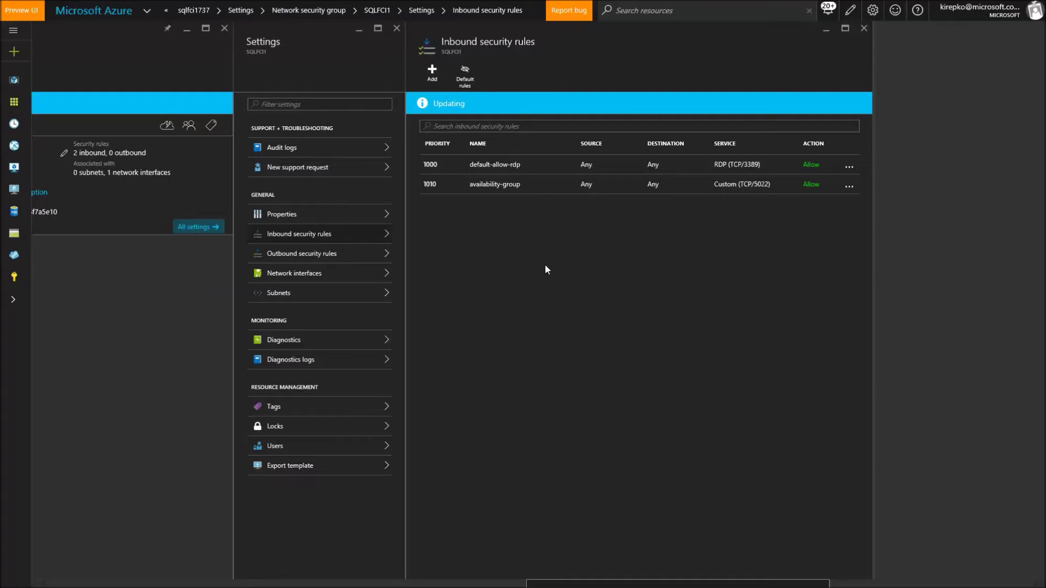
{"action": "key", "text": "alt+Tab"}
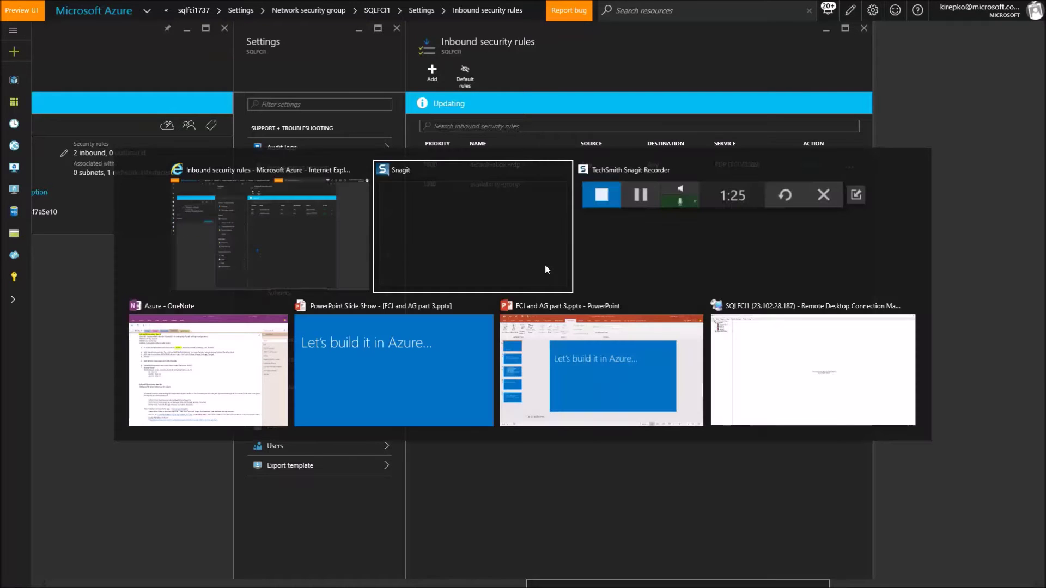
Step: Connect to SQLFCI1, accept its certificate warning, and open the remote Win+X menu
{"action": "key", "text": "Tab"}
{"action": "key", "text": "Tab"}
{"action": "key", "text": "Tab"}
{"action": "key", "text": "Tab"}
{"action": "key", "text": "Tab"}
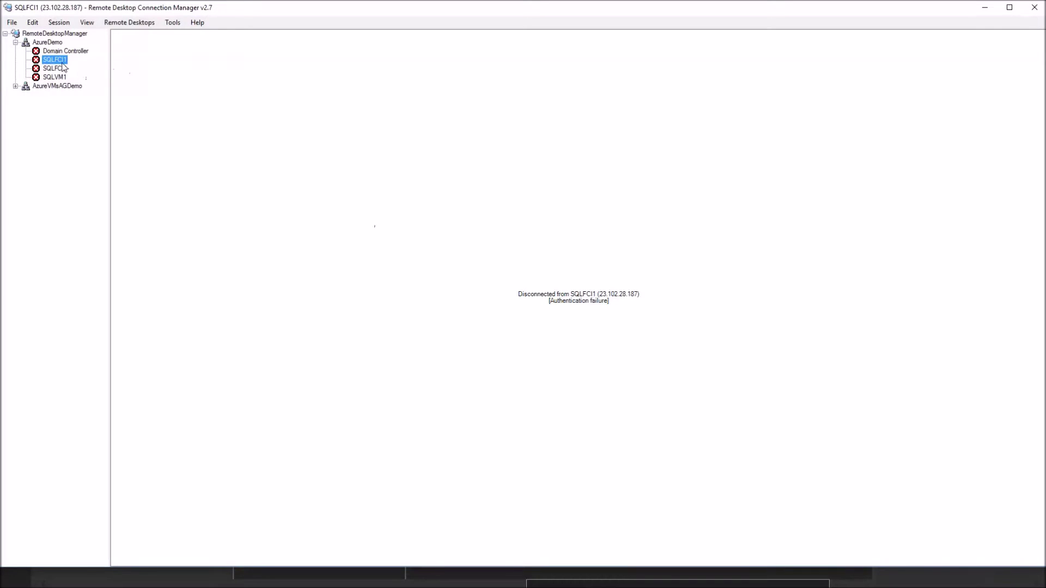
{"action": "double_click", "coordinate": [59, 63]}
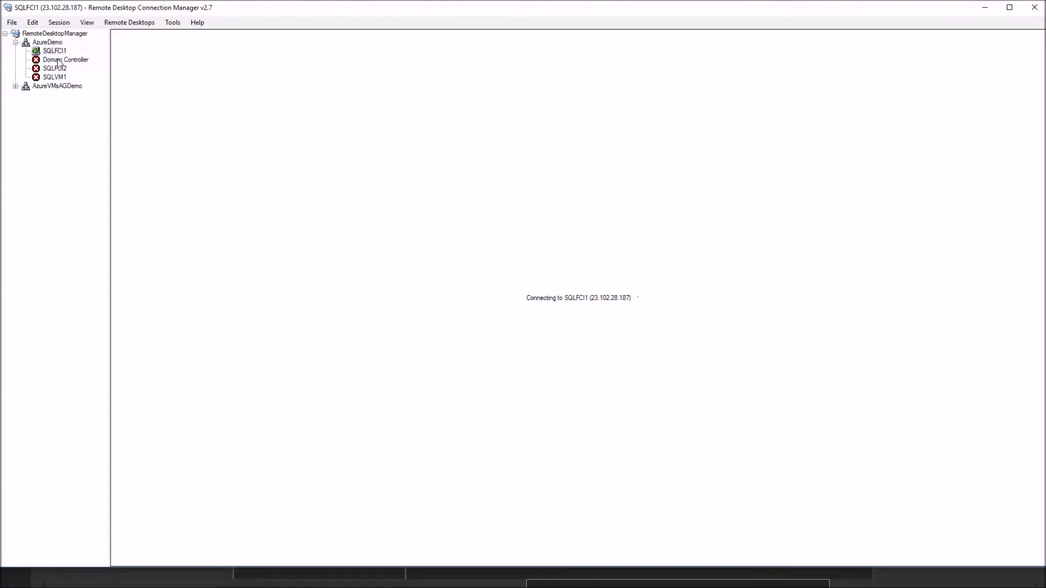
{"action": "left_click", "coordinate": [607, 391]}
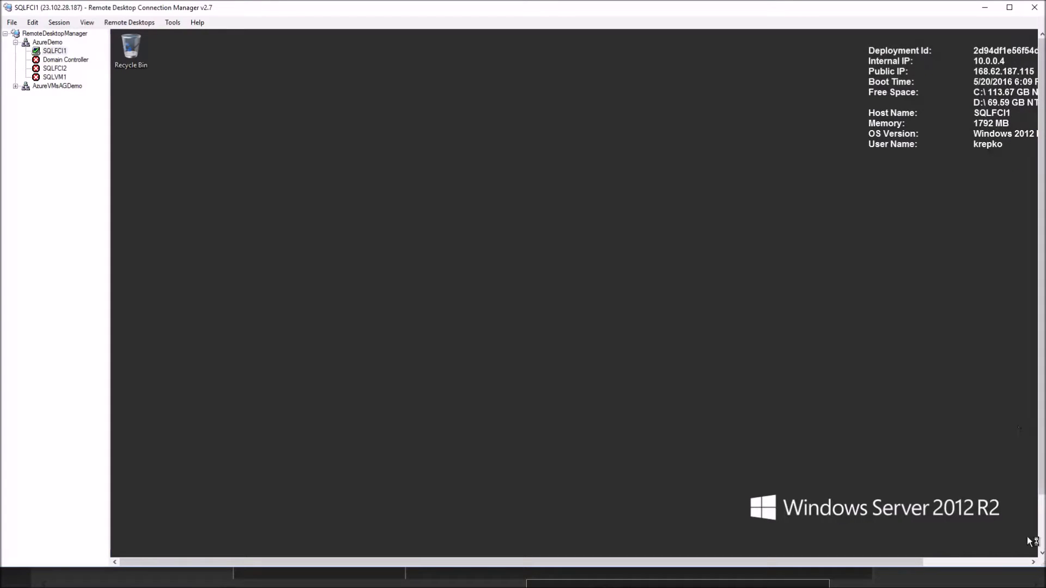
{"action": "left_click", "coordinate": [1041, 551]}
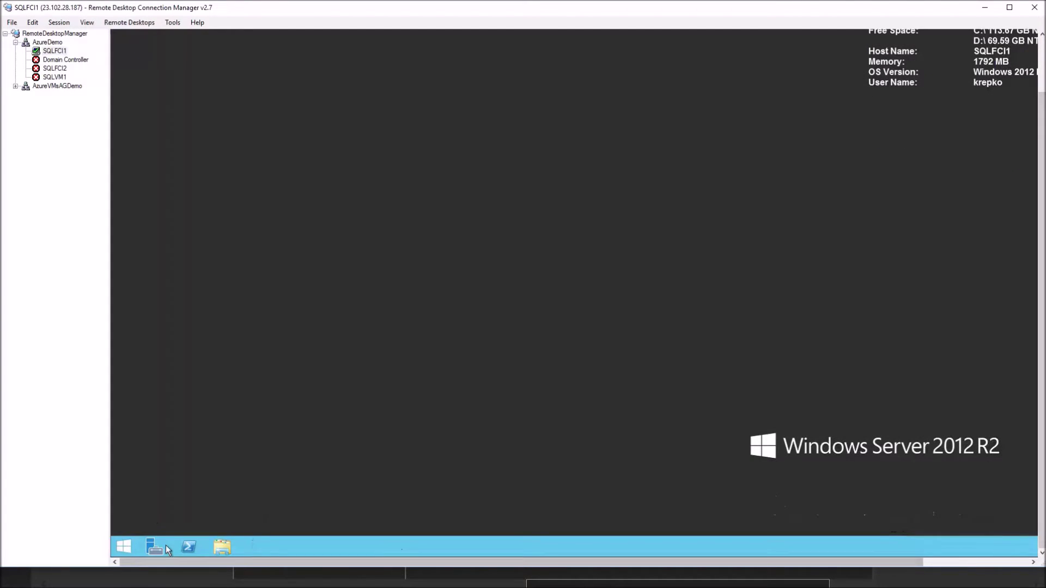
{"action": "right_click", "coordinate": [122, 547]}
Step: Open SQLFCI1's System properties and its computer name and domain settings
{"action": "left_click", "coordinate": [153, 378]}
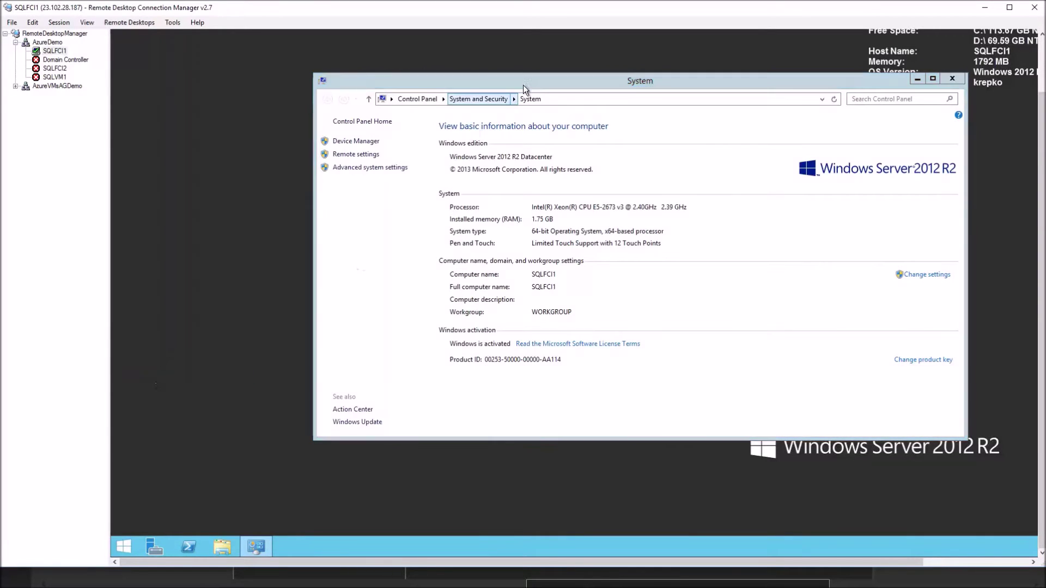
{"action": "left_click_drag", "start_coordinate": [523, 85], "coordinate": [469, 84]}
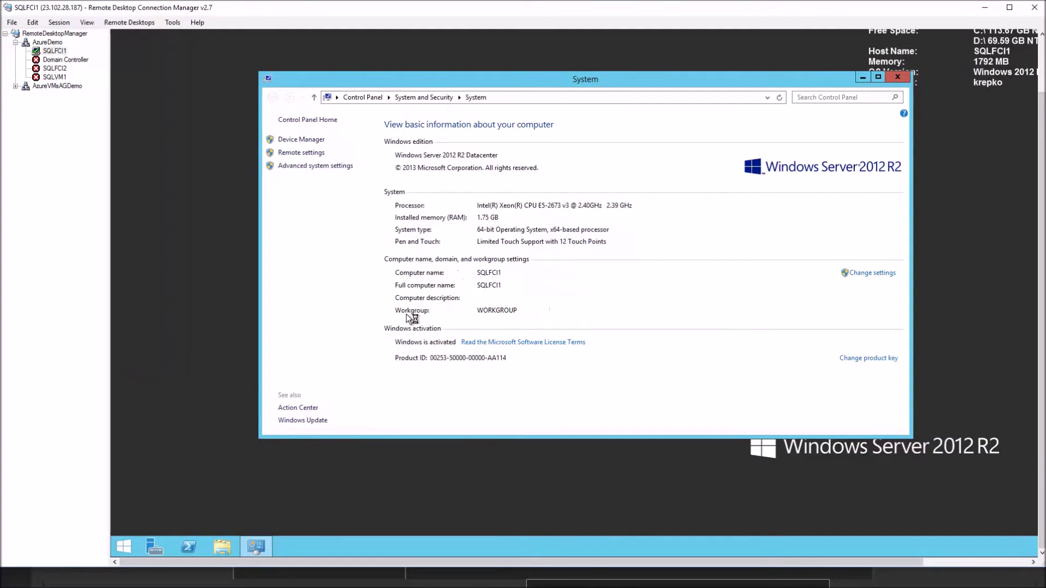
{"action": "left_click", "coordinate": [869, 275]}
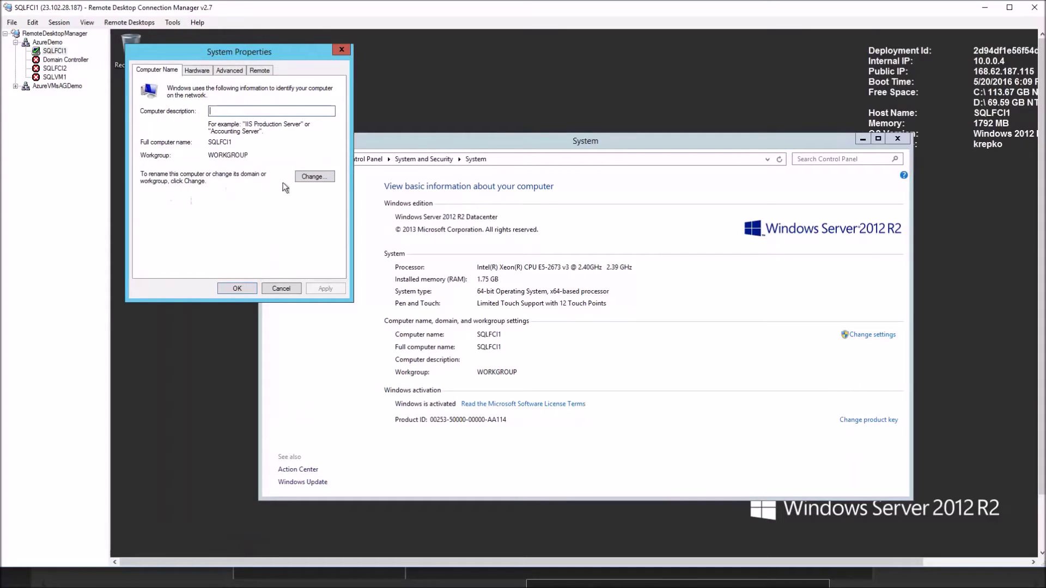
{"action": "left_click", "coordinate": [315, 177]}
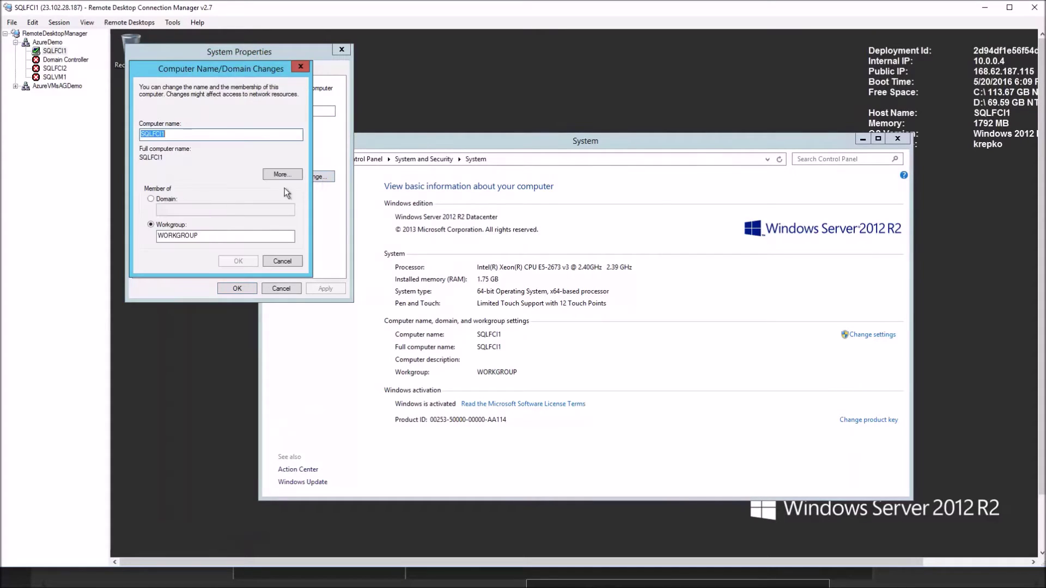
Step: Join the repko.com domain with domain admin credentials and acknowledge the welcome message
{"action": "left_click", "coordinate": [152, 199]}
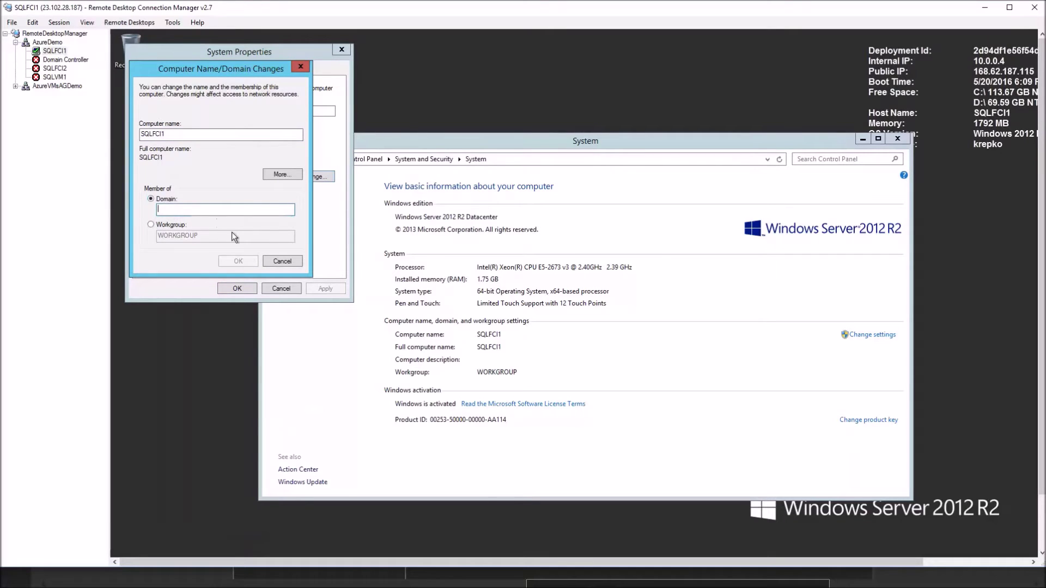
{"action": "type", "text": "repko"}
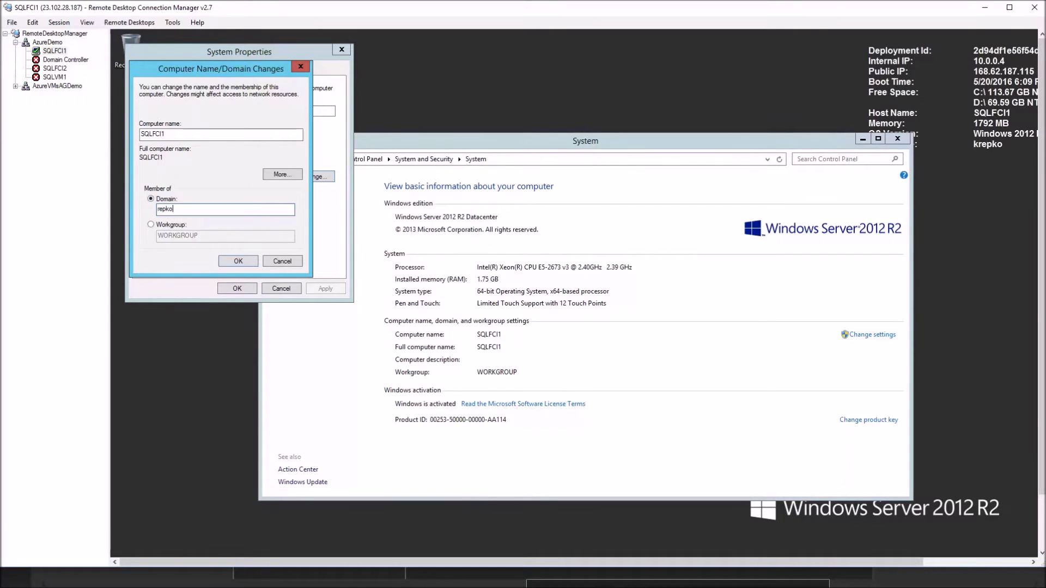
{"action": "type", "text": ".com"}
{"action": "left_click", "coordinate": [240, 262]}
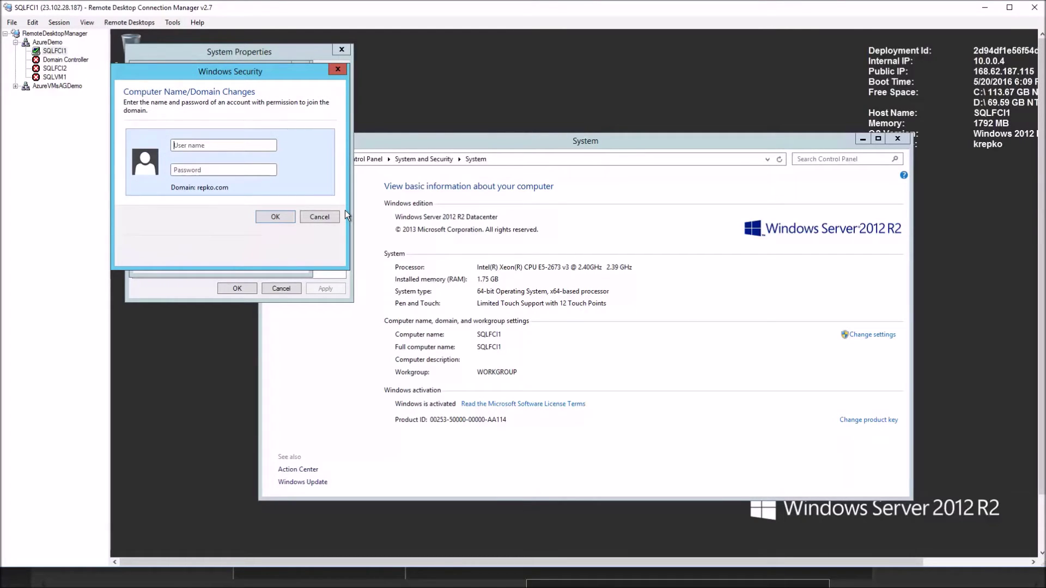
{"action": "type", "text": "krep"}
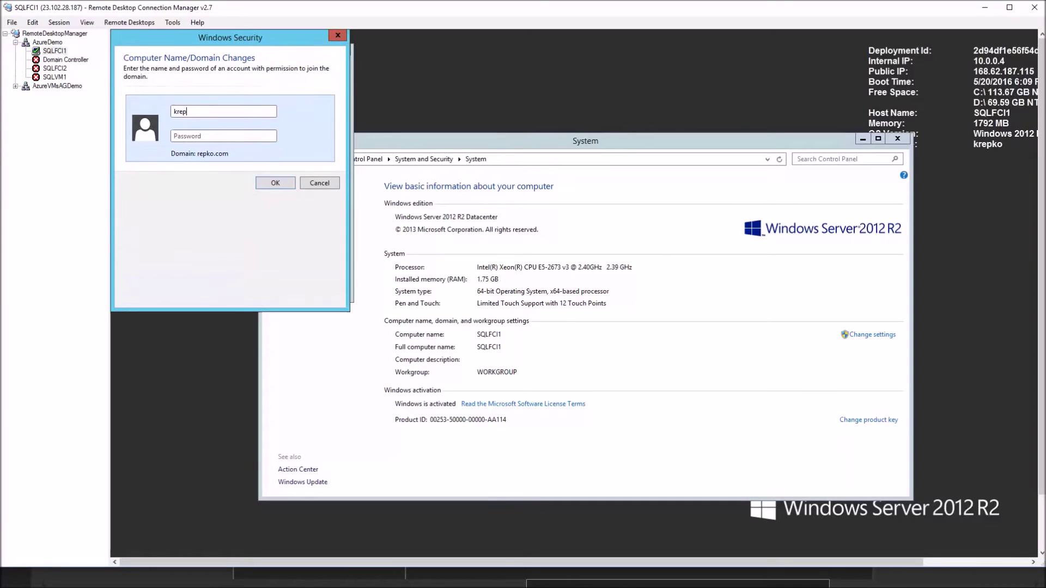
{"action": "type", "text": "ko******"}
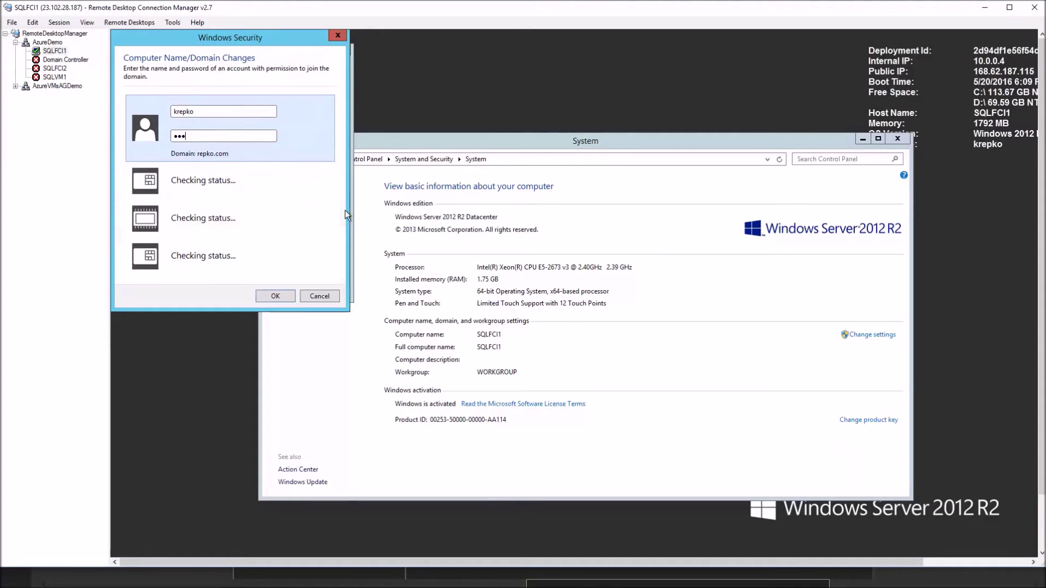
{"action": "type", "text": "**"}
{"action": "left_click", "coordinate": [280, 295]}
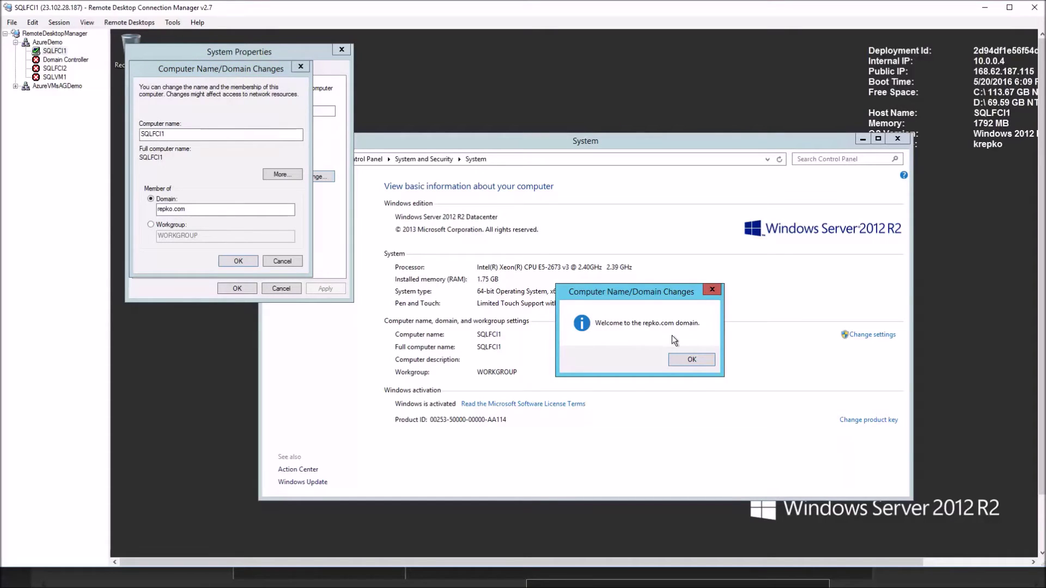
{"action": "left_click", "coordinate": [692, 359]}
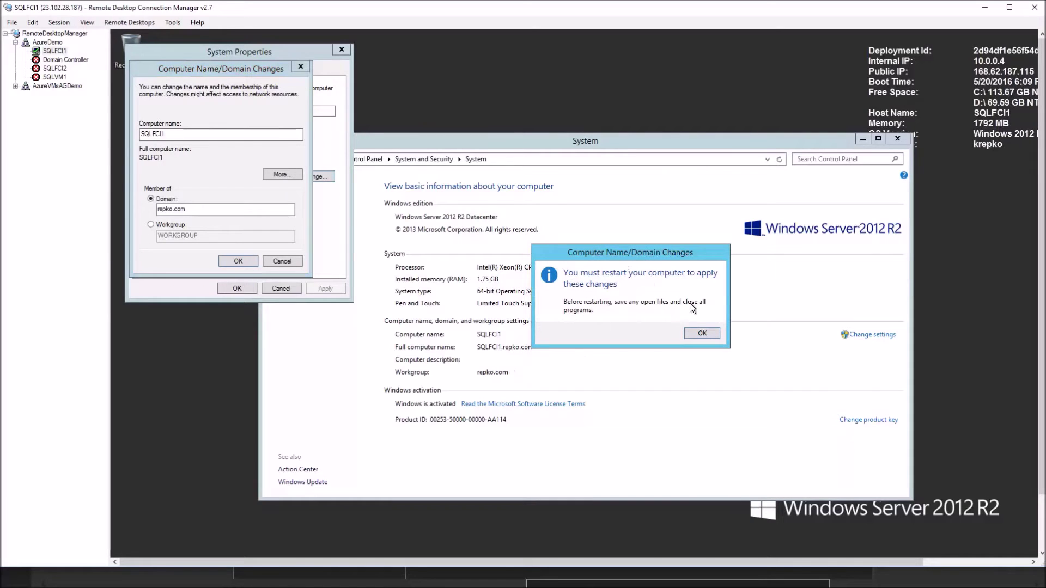
Step: Dismiss the restart notice, close System Properties choosing Restart Later, and close System
{"action": "left_click", "coordinate": [704, 334]}
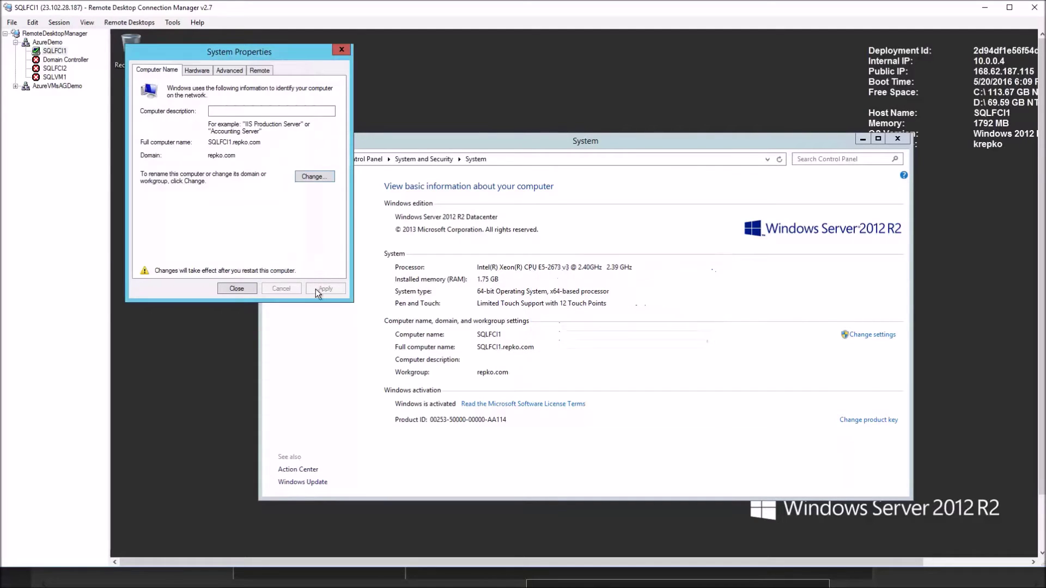
{"action": "left_click", "coordinate": [240, 288]}
{"action": "left_click", "coordinate": [697, 330]}
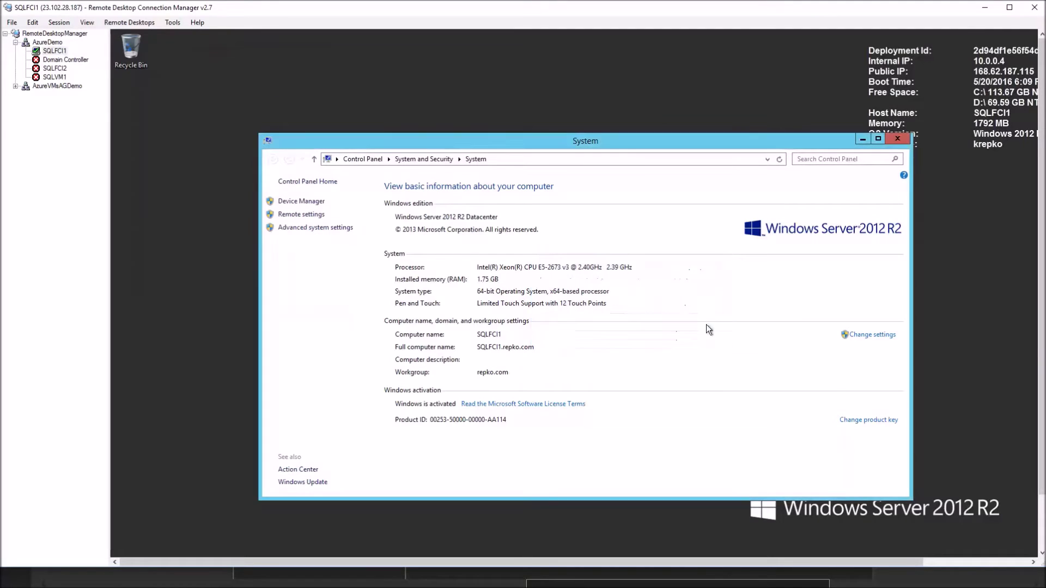
{"action": "left_click", "coordinate": [898, 138]}
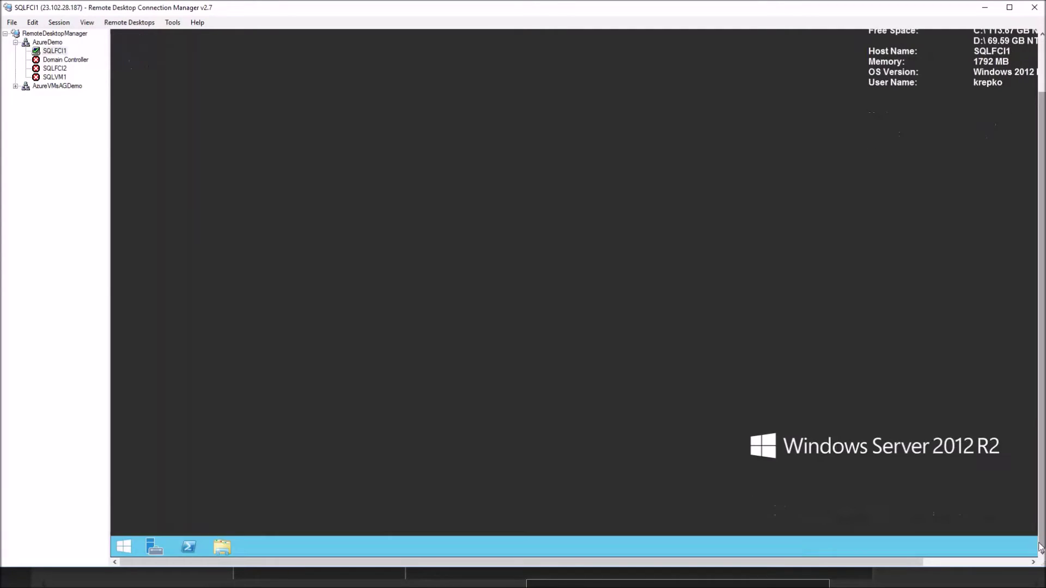
Step: Restart SQLFCI1 from Start's power options with reason Other (Planned)
{"action": "key", "text": "super"}
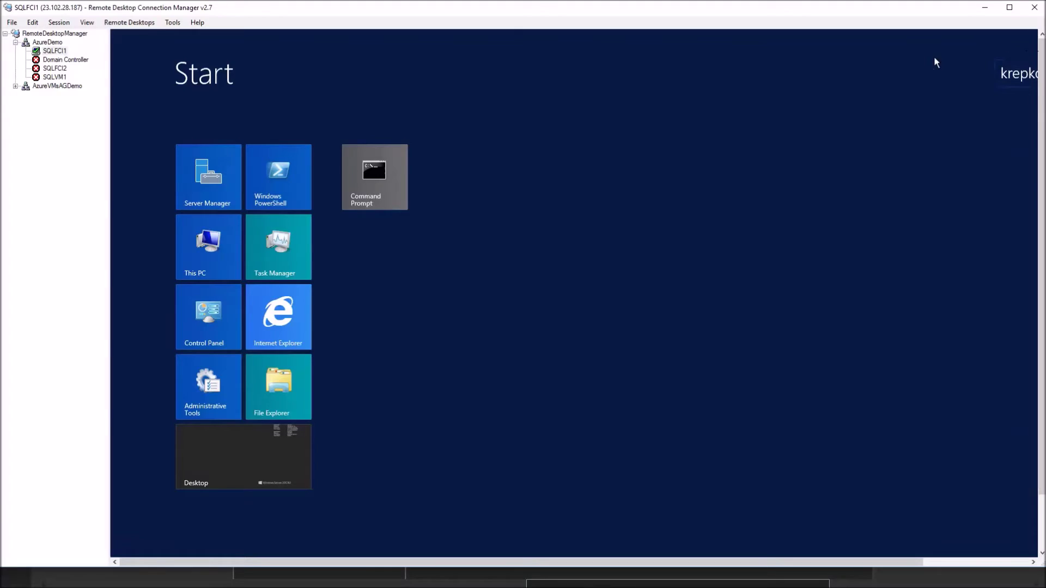
{"action": "left_click", "coordinate": [969, 73]}
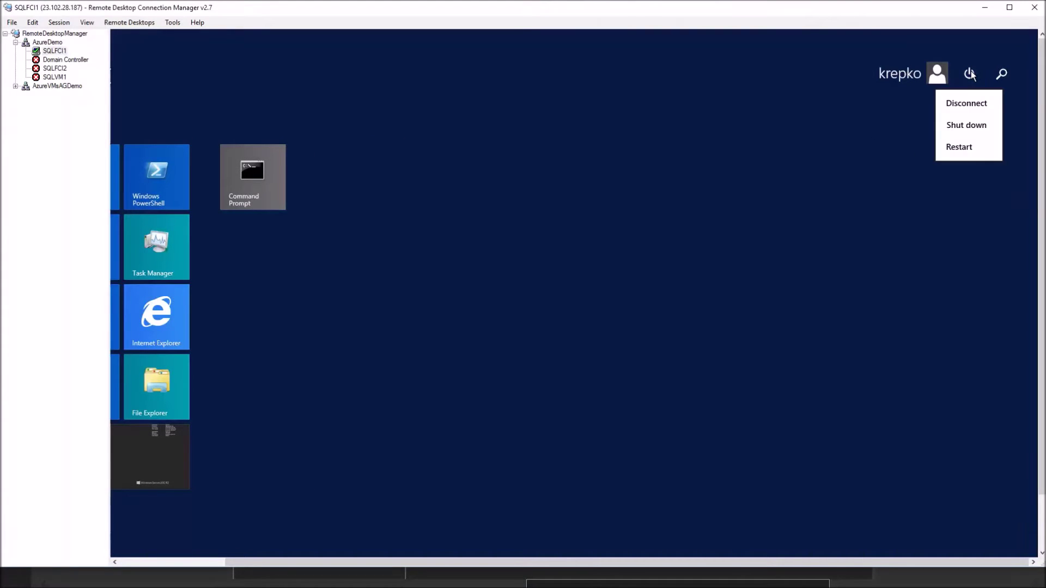
{"action": "left_click", "coordinate": [959, 148]}
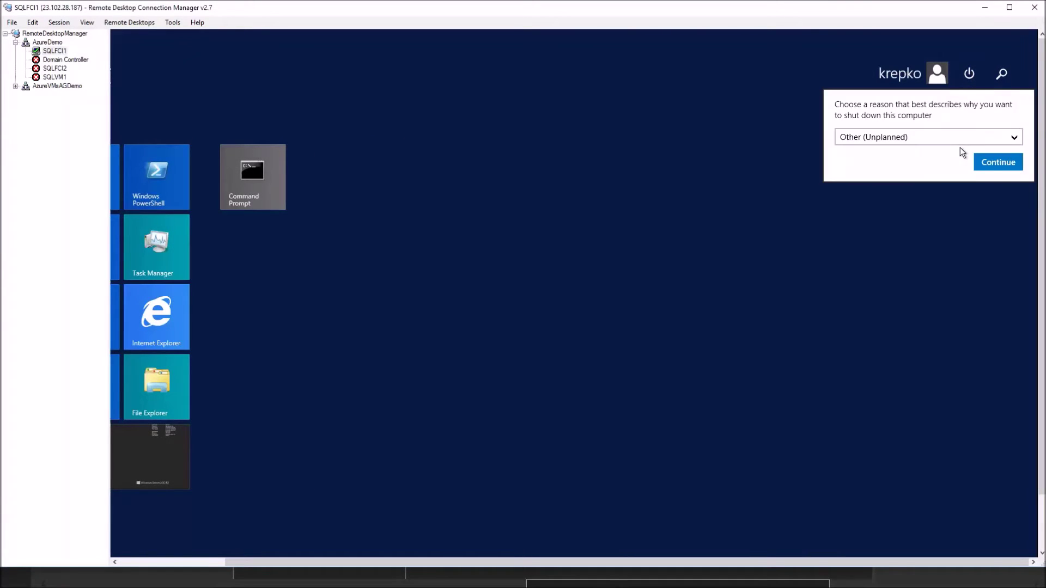
{"action": "left_click", "coordinate": [1014, 140]}
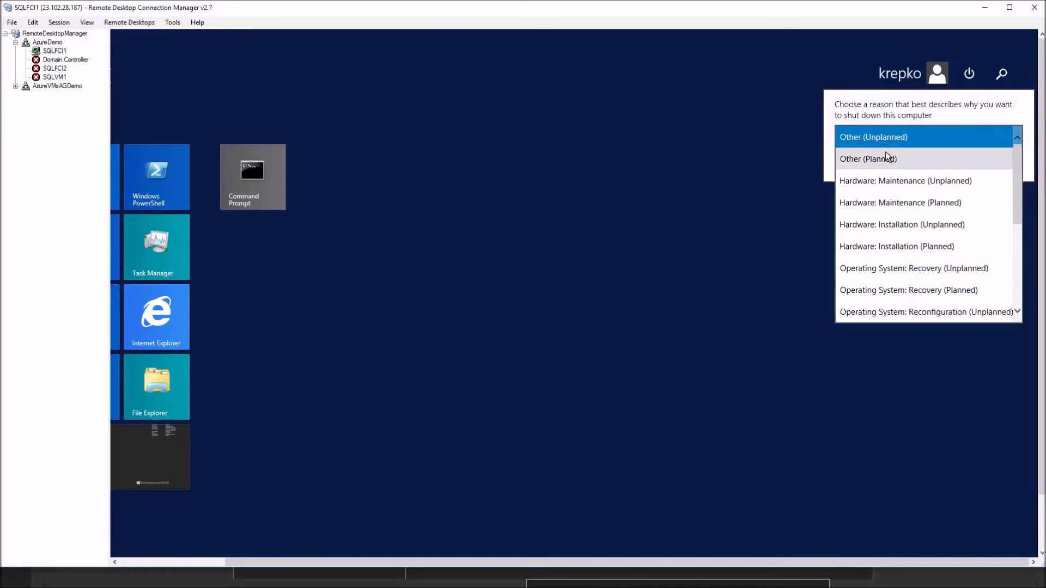
{"action": "left_click", "coordinate": [874, 159]}
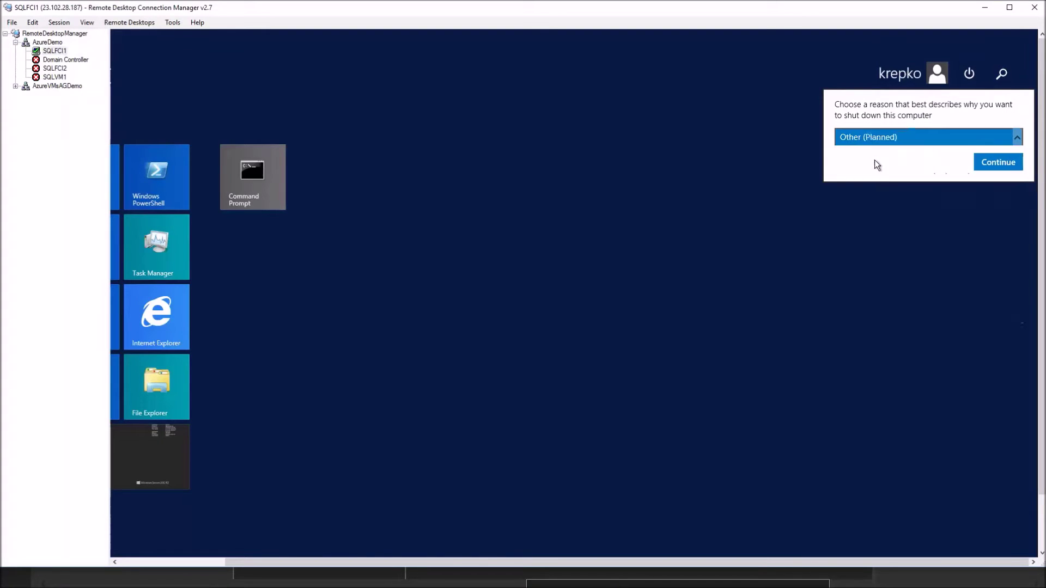
{"action": "left_click", "coordinate": [998, 161]}
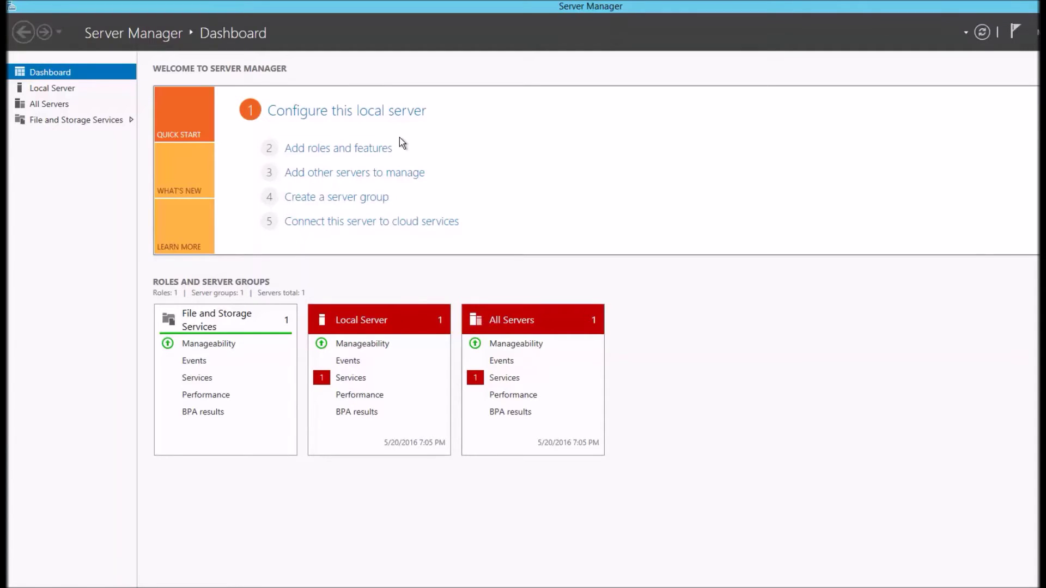
Step: Start the Add Roles and Features Wizard and advance to the Features page
{"action": "left_click", "coordinate": [326, 155]}
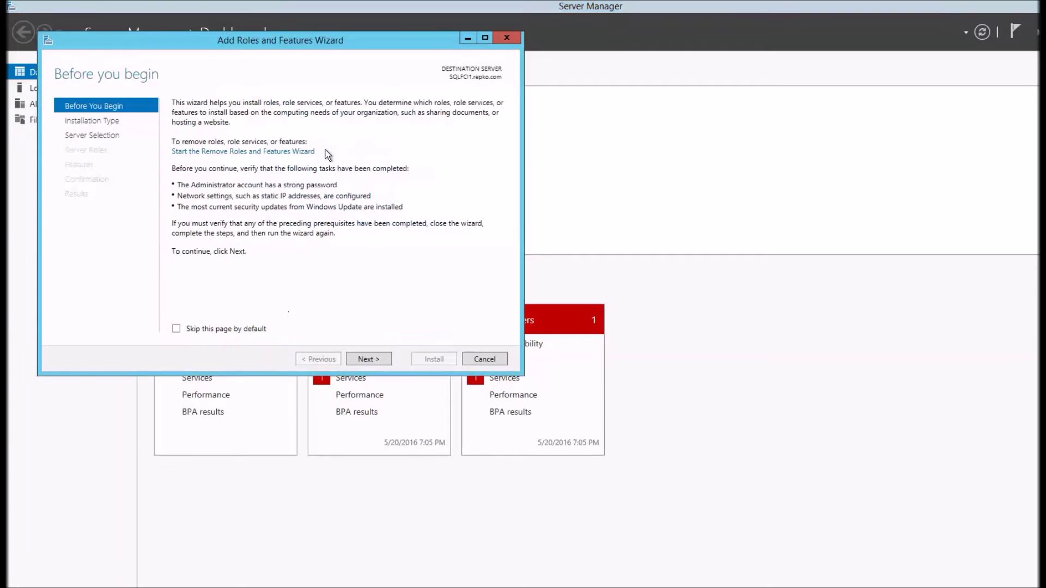
{"action": "left_click", "coordinate": [383, 360]}
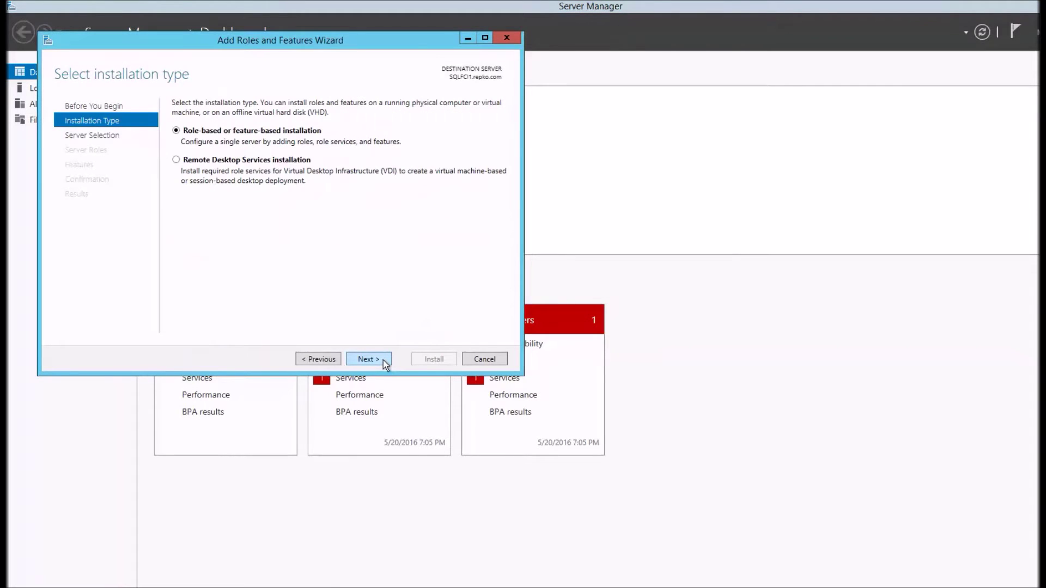
{"action": "left_click", "coordinate": [384, 360]}
{"action": "left_click", "coordinate": [382, 361]}
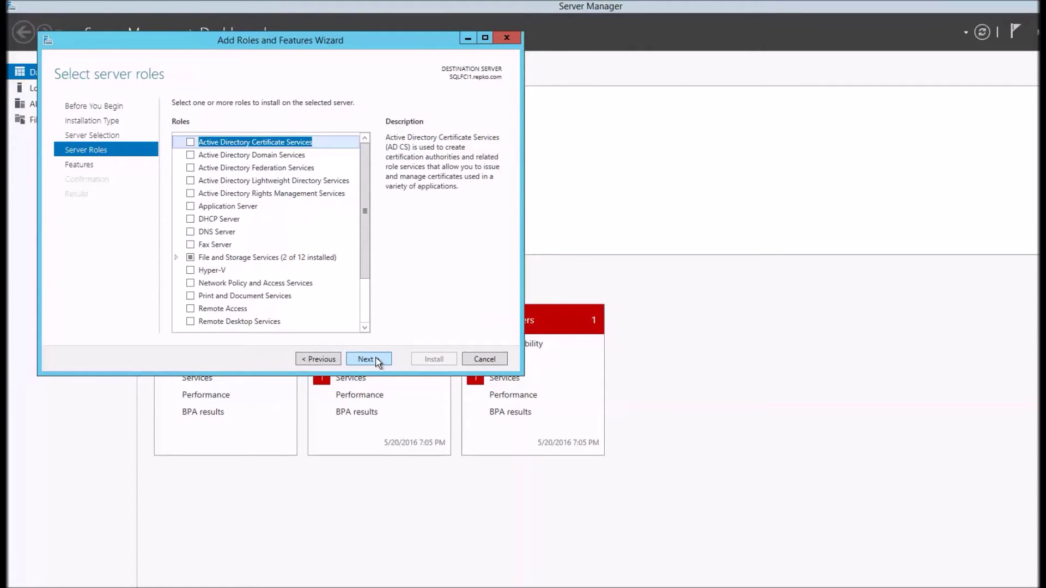
{"action": "left_click", "coordinate": [378, 361]}
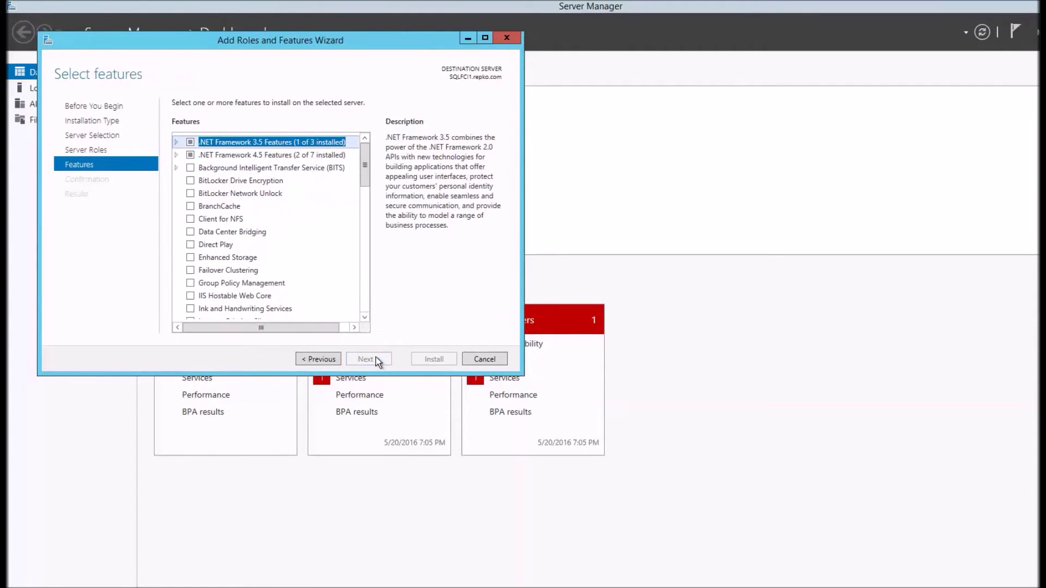
Step: Install Failover Clustering with its management tools and close the finished wizard
{"action": "left_click", "coordinate": [190, 271]}
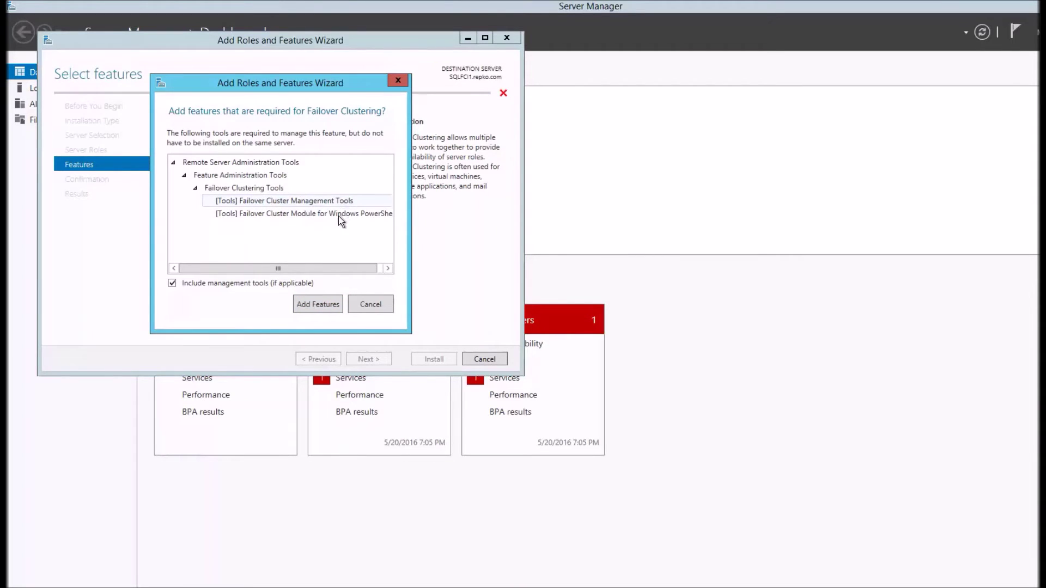
{"action": "left_click", "coordinate": [333, 304]}
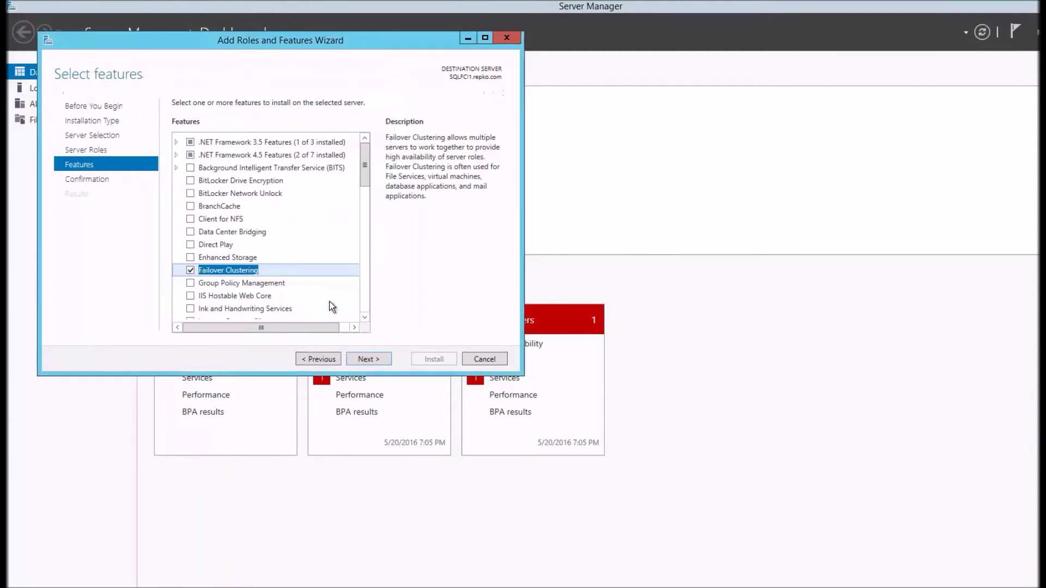
{"action": "left_click", "coordinate": [368, 360]}
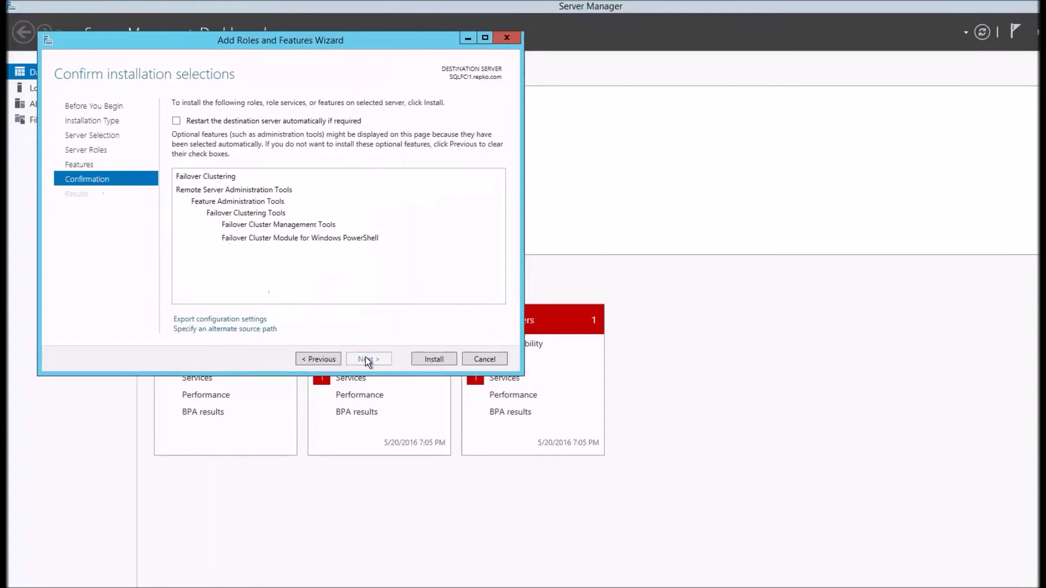
{"action": "left_click", "coordinate": [434, 360]}
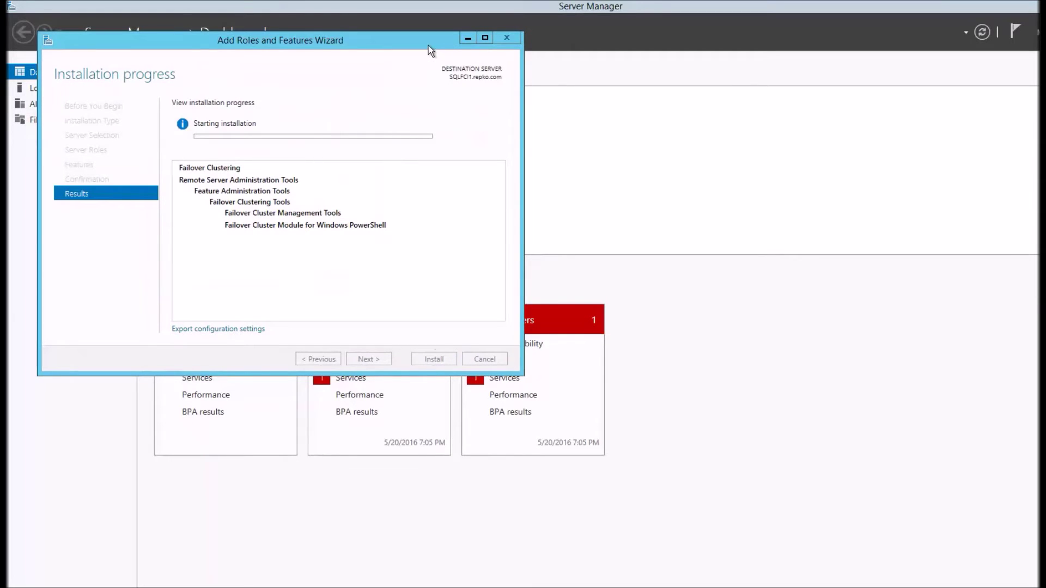
{"action": "left_click_drag", "start_coordinate": [450, 46], "coordinate": [470, 43]}
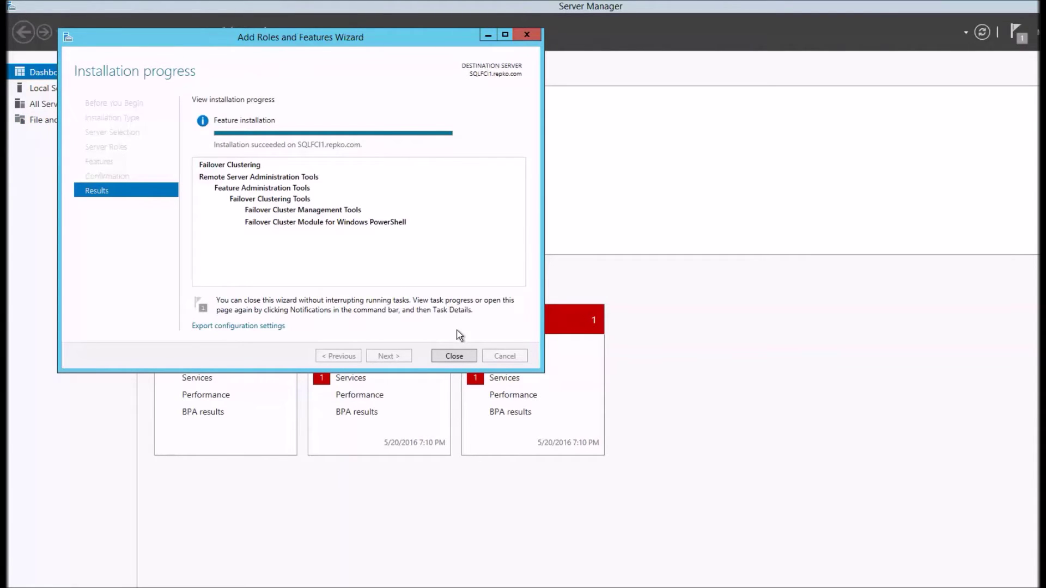
{"action": "left_click", "coordinate": [460, 354]}
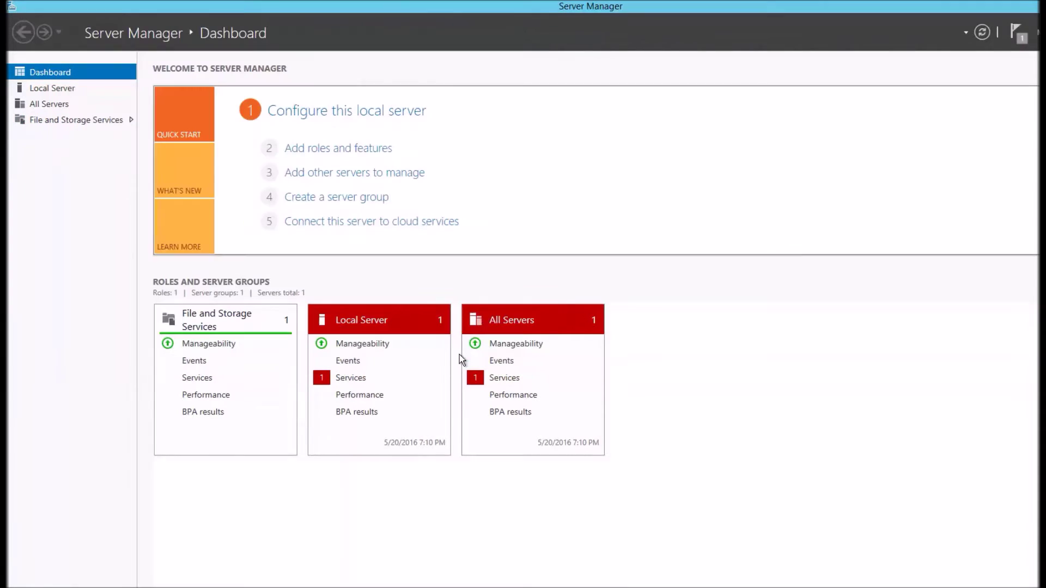
Step: Close Server Manager, search 'failover' on Start, and pin Failover Cluster Manager to Start
{"action": "double_click", "coordinate": [10, 8]}
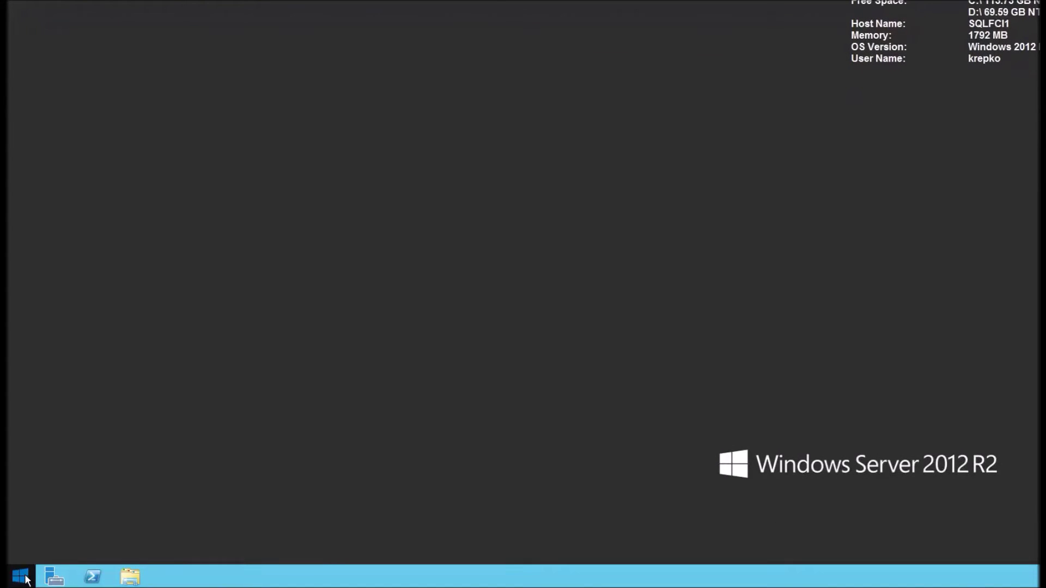
{"action": "left_click", "coordinate": [20, 576]}
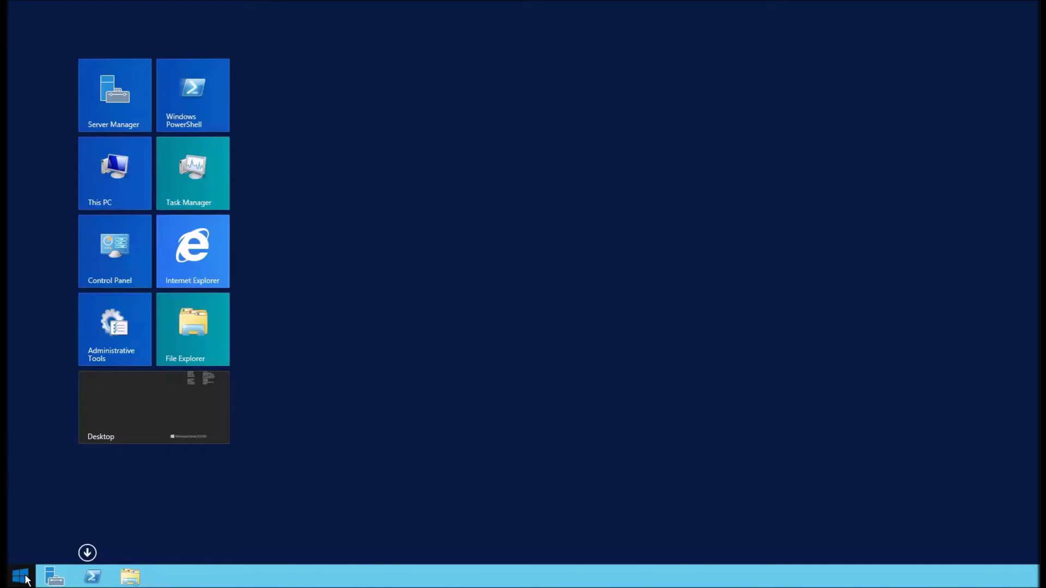
{"action": "type", "text": "failover Cluster Manager"}
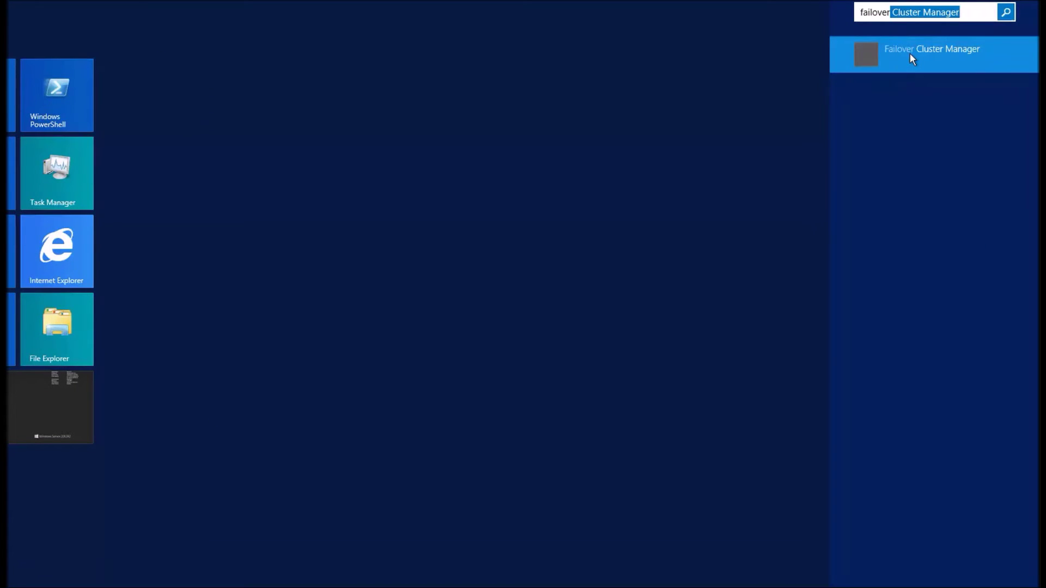
{"action": "right_click", "coordinate": [910, 54]}
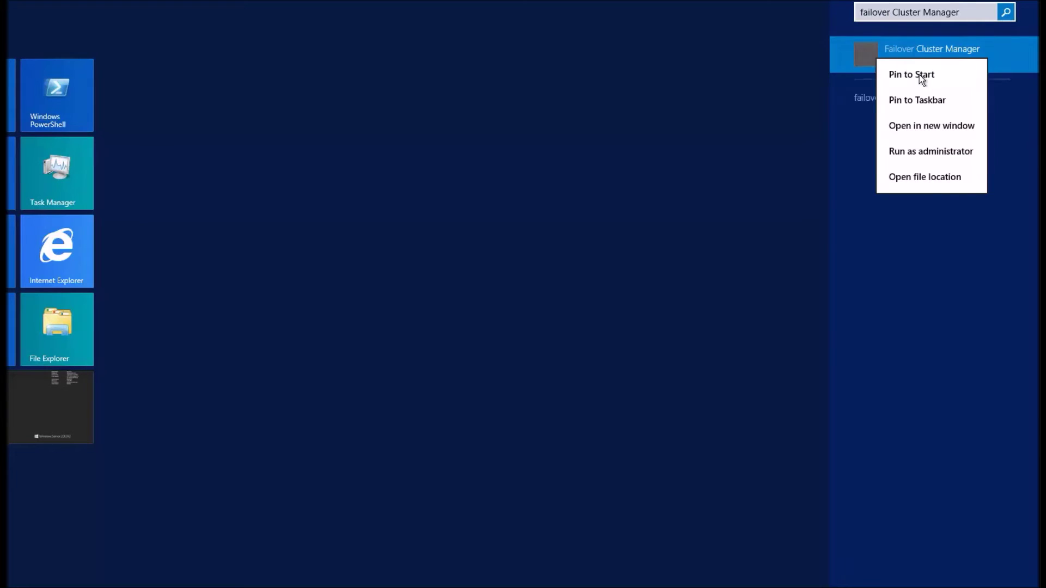
{"action": "left_click", "coordinate": [921, 76]}
{"action": "key", "text": "Escape"}
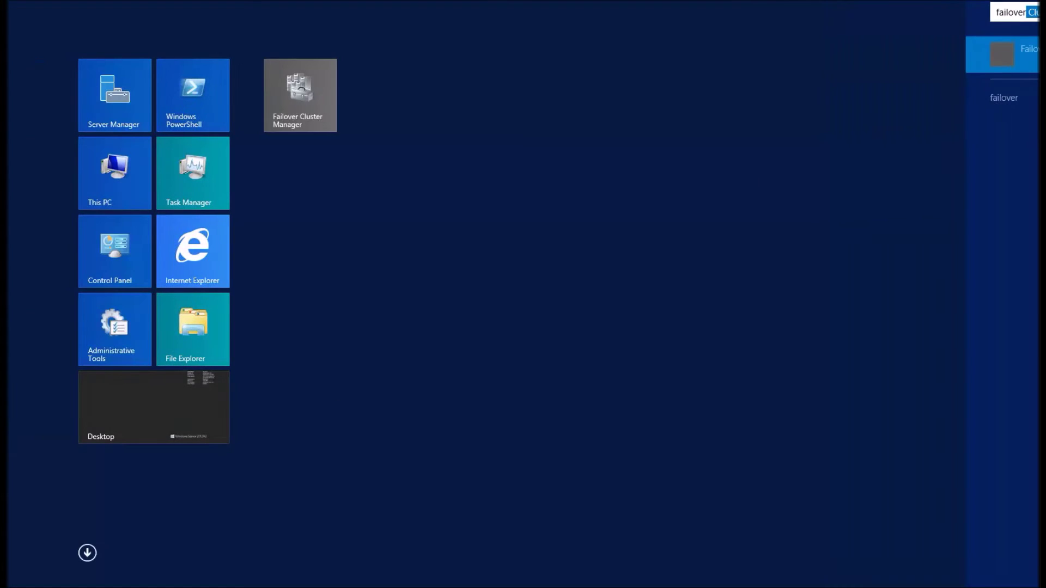
Step: Launch Failover Cluster Manager and add sqlfci1.repko.com in the Validate Configuration wizard
{"action": "left_click", "coordinate": [286, 100]}
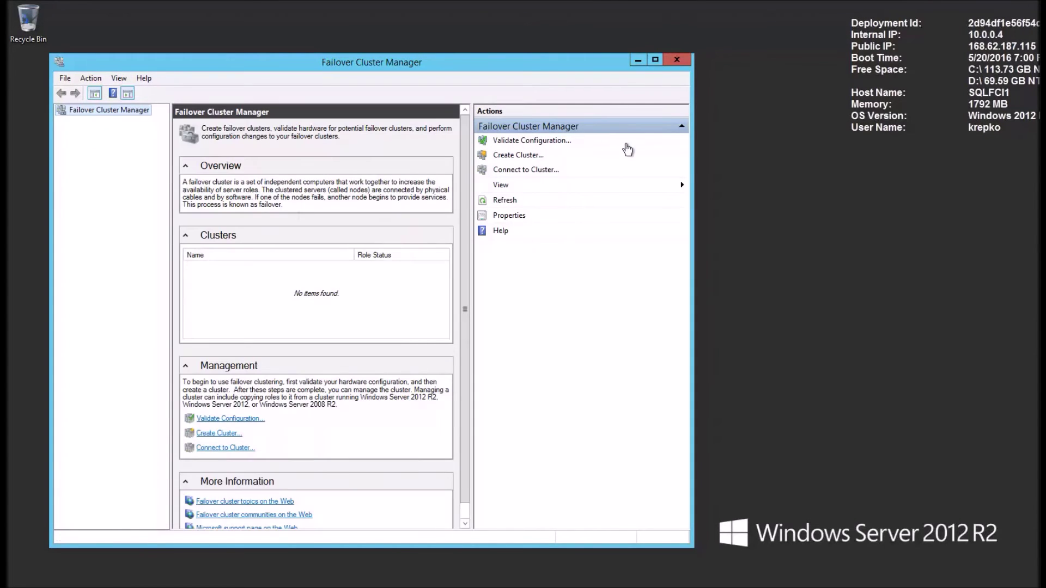
{"action": "left_click", "coordinate": [552, 140]}
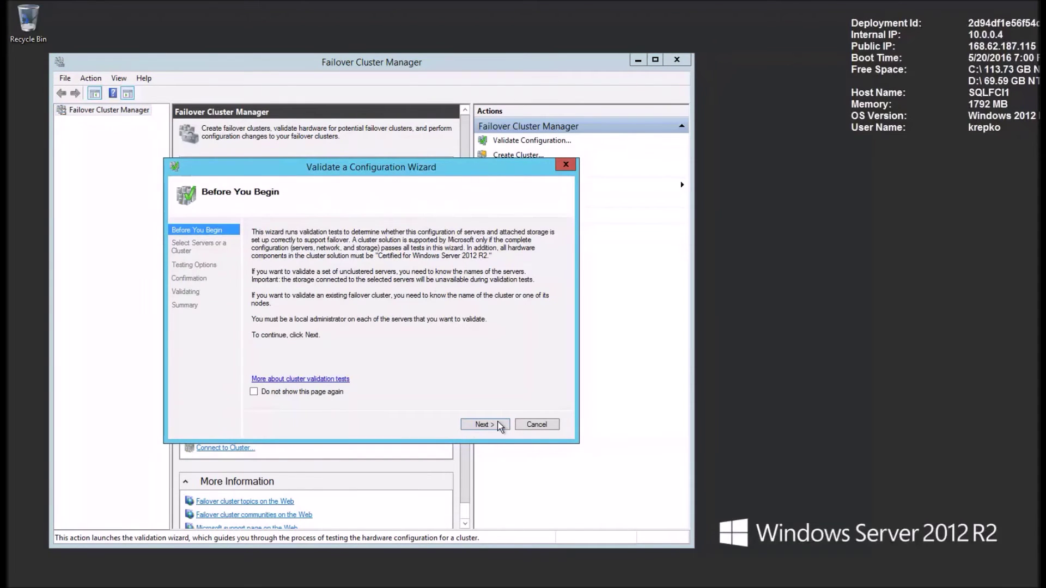
{"action": "left_click", "coordinate": [493, 424]}
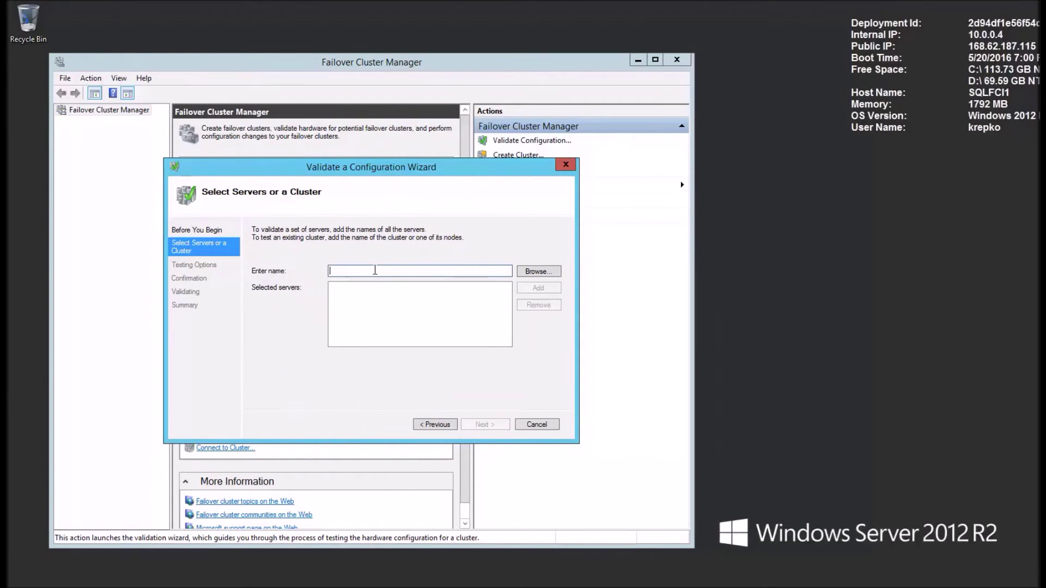
{"action": "type", "text": "sqlfci1.repko.com"}
{"action": "left_click", "coordinate": [544, 274]}
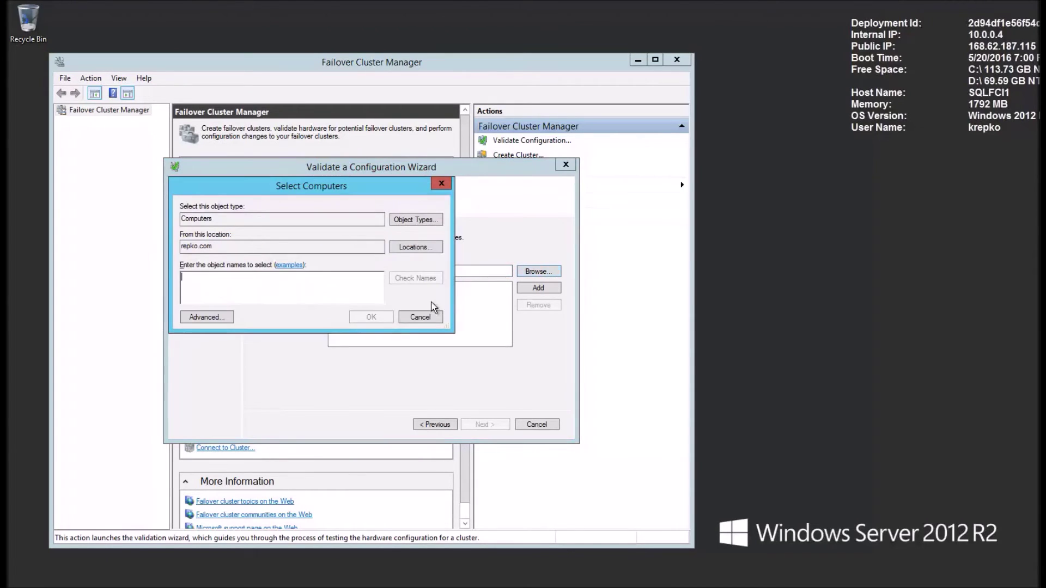
{"action": "left_click", "coordinate": [420, 318]}
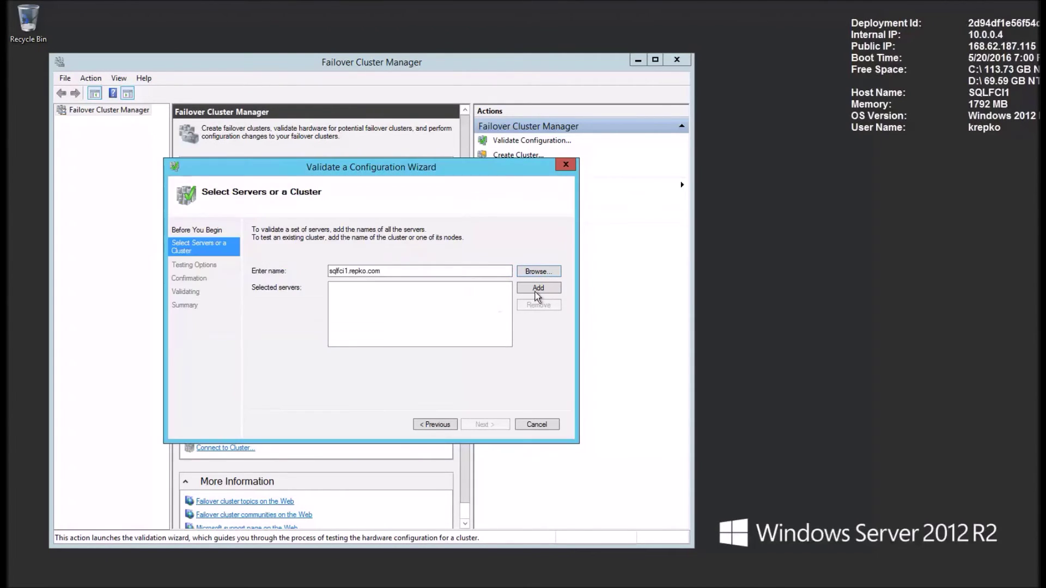
{"action": "left_click", "coordinate": [426, 272]}
{"action": "key", "text": "Return"}
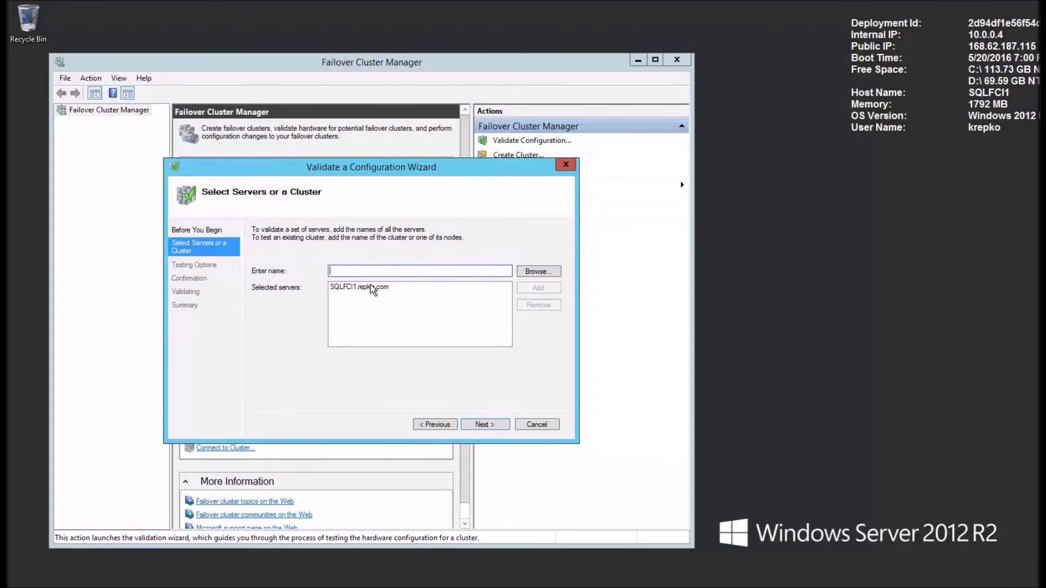
{"action": "left_click", "coordinate": [372, 290]}
Step: Run all validation tests and finish without creating the cluster immediately
{"action": "left_click", "coordinate": [481, 423]}
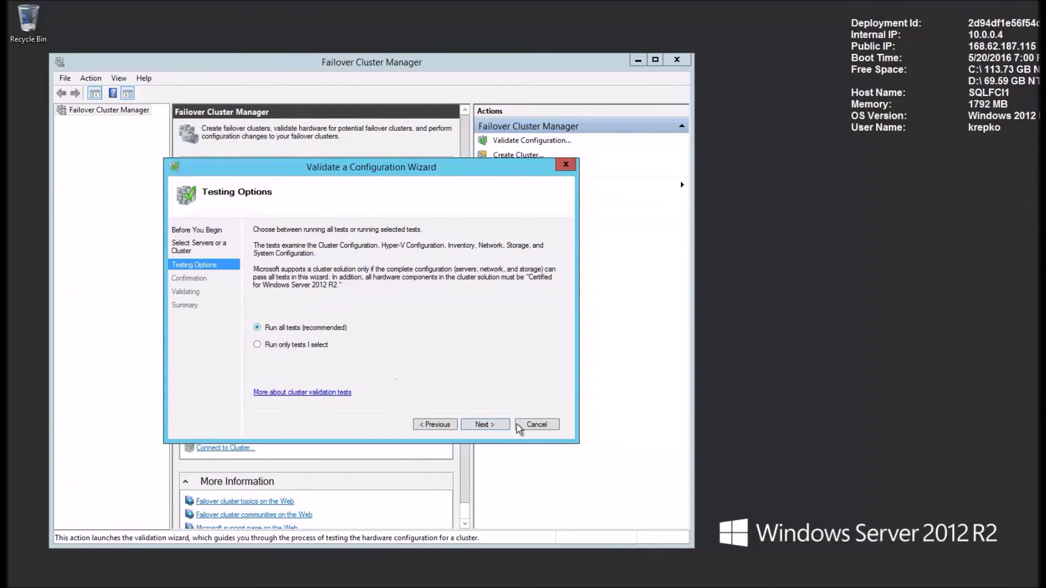
{"action": "left_click", "coordinate": [495, 425]}
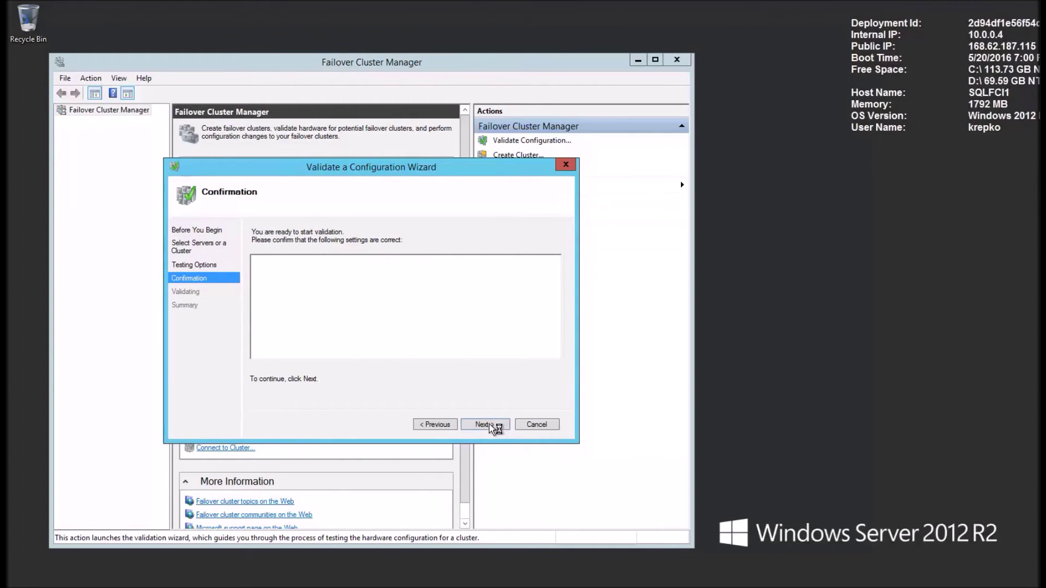
{"action": "left_click", "coordinate": [485, 424]}
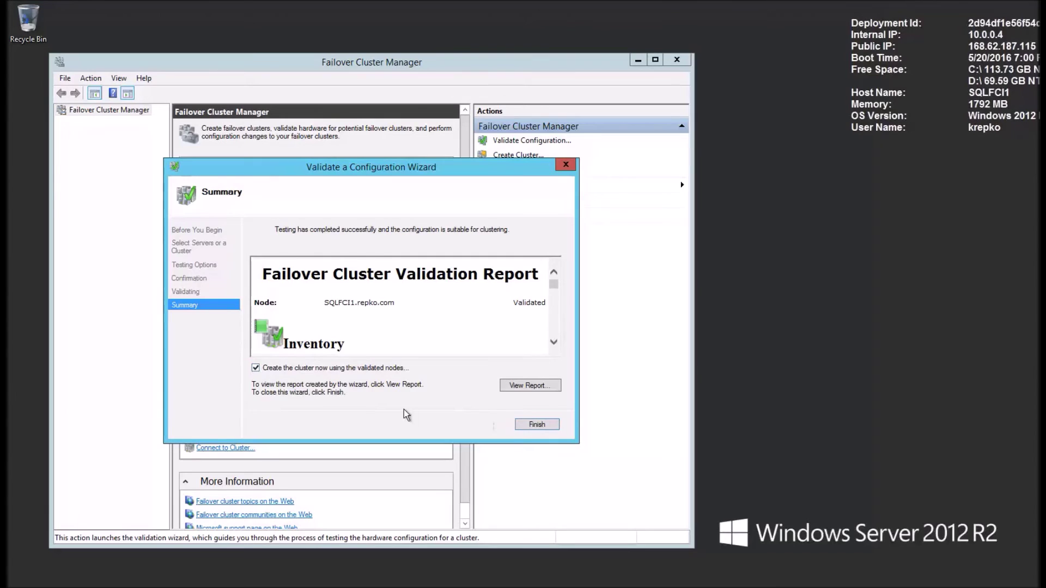
{"action": "left_click", "coordinate": [256, 369]}
{"action": "left_click", "coordinate": [548, 424]}
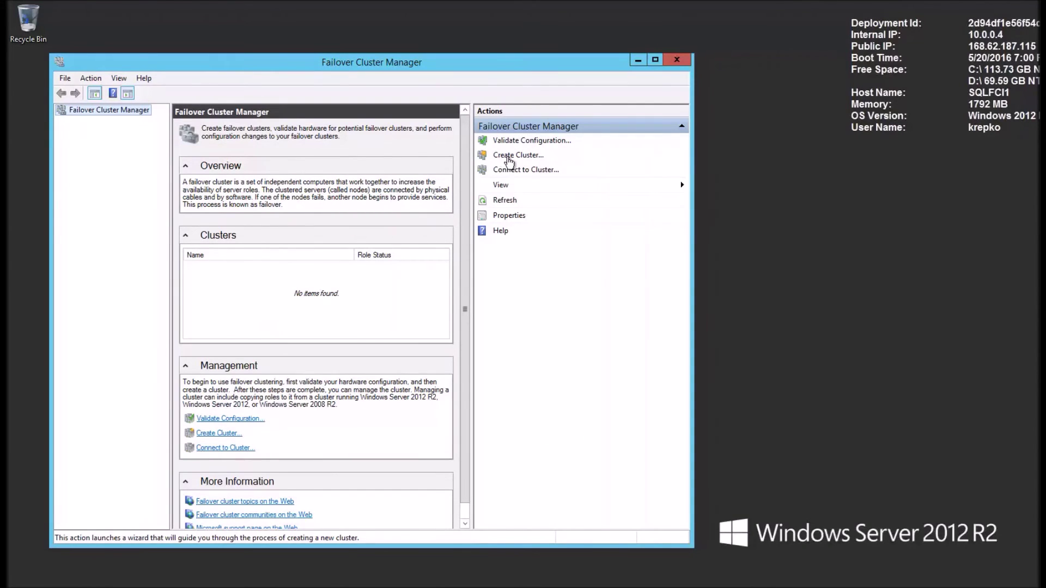
{"action": "left_click", "coordinate": [517, 155]}
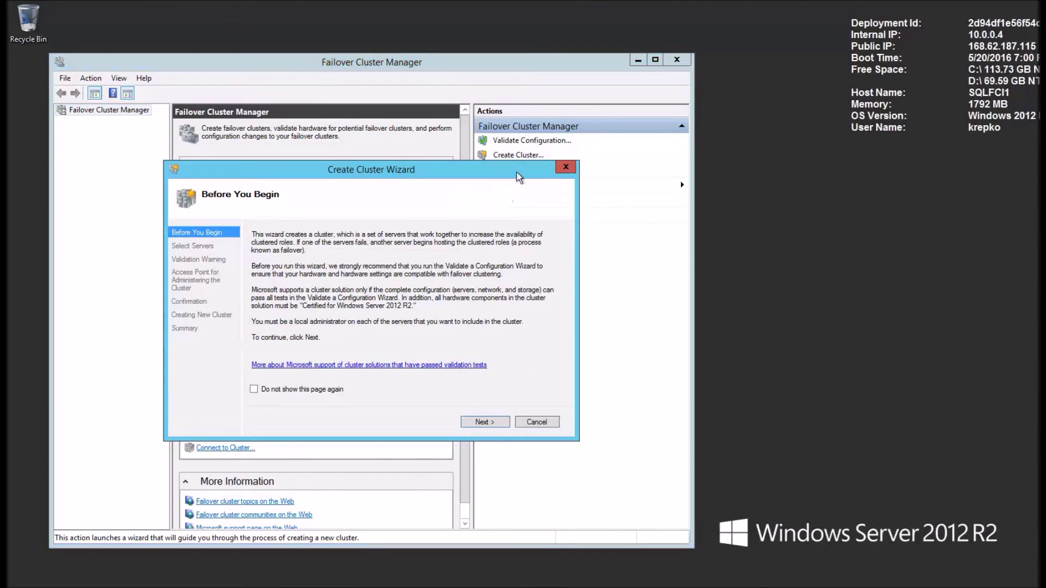
Step: Add SQLVM1.repko.com and SQLFCI1.repko.com to the wizard's list of selected servers
{"action": "left_click", "coordinate": [502, 421]}
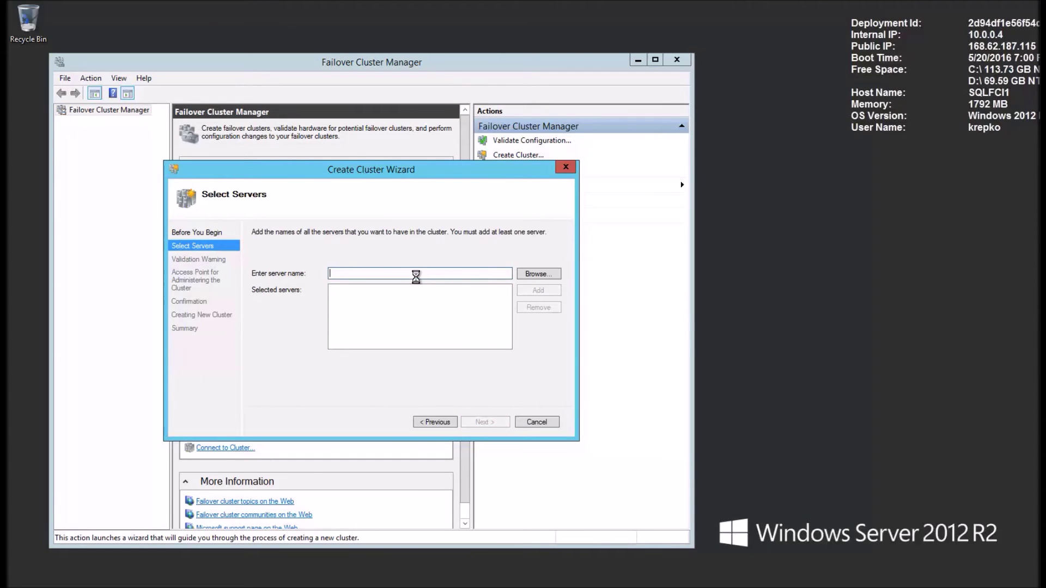
{"action": "type", "text": "SQLVM1.repko.com"}
{"action": "key", "text": "Return"}
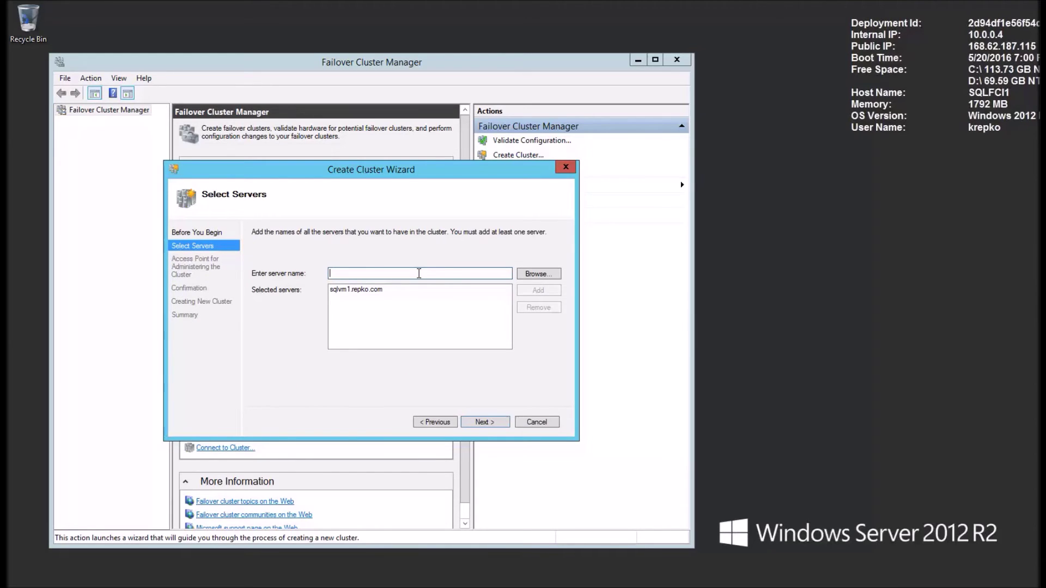
{"action": "type", "text": "SQLVM1.repko.com"}
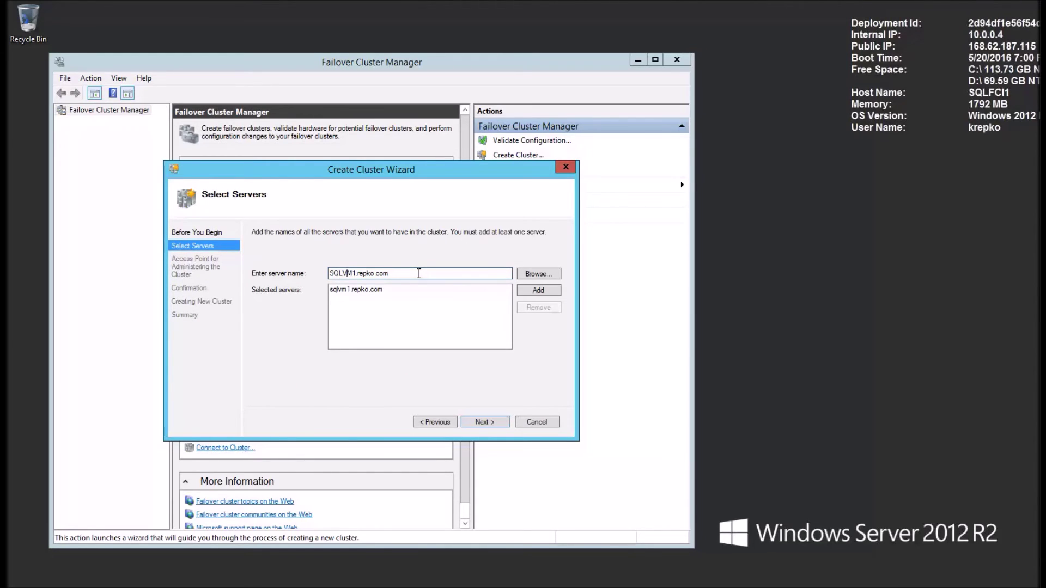
{"action": "key", "text": "Right"}
{"action": "key", "text": "Right"}
{"action": "key", "text": "Delete"}
{"action": "key", "text": "Delete"}
{"action": "type", "text": "FCI"}
{"action": "key", "text": "Return"}
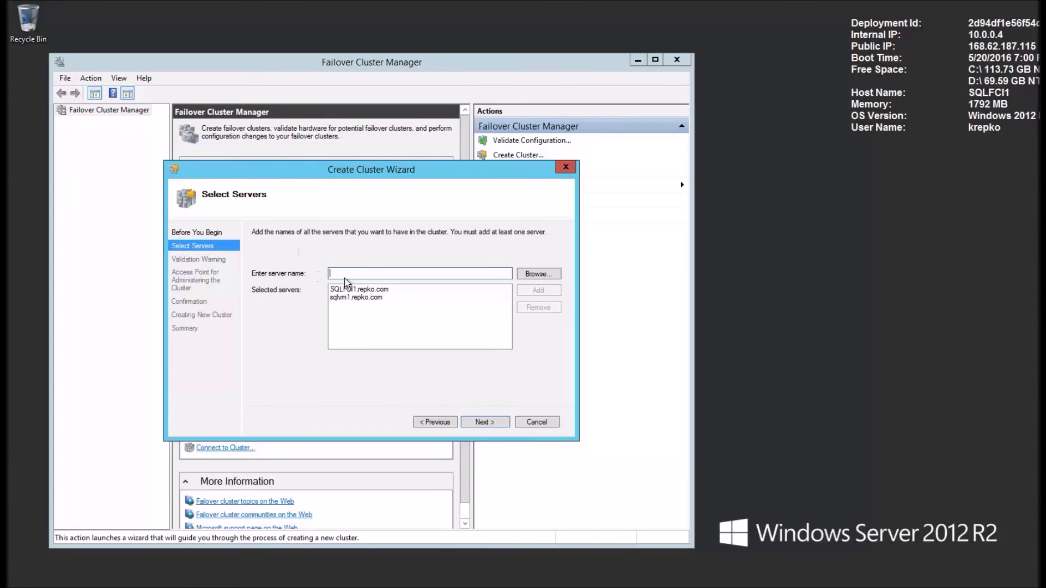
Step: Add sqlfci2.repko.com as the third server to include in the cluster
{"action": "type", "text": "SQLVM1.repko.com"}
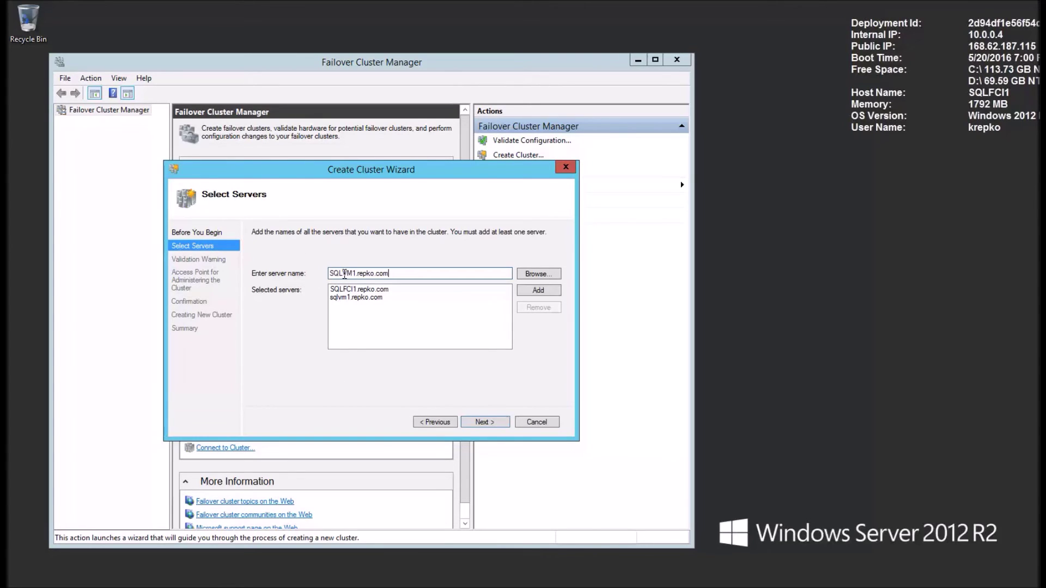
{"action": "left_click", "coordinate": [344, 274]}
{"action": "key", "text": "BackSpace"}
{"action": "key", "text": "BackSpace"}
{"action": "key", "text": "Delete"}
{"action": "type", "text": "FCI12"}
{"action": "key", "text": "Return"}
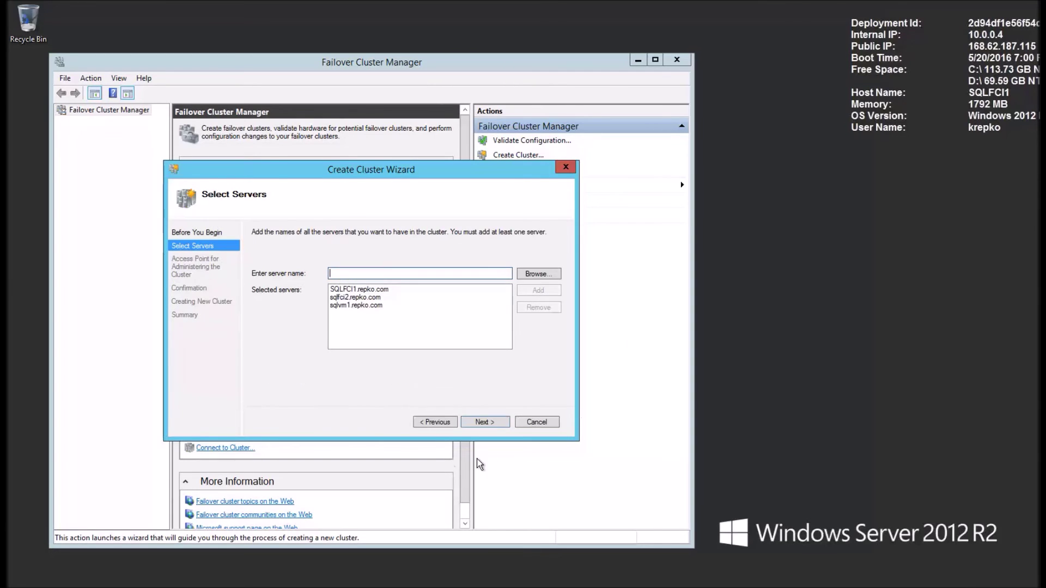
{"action": "left_click", "coordinate": [489, 420]}
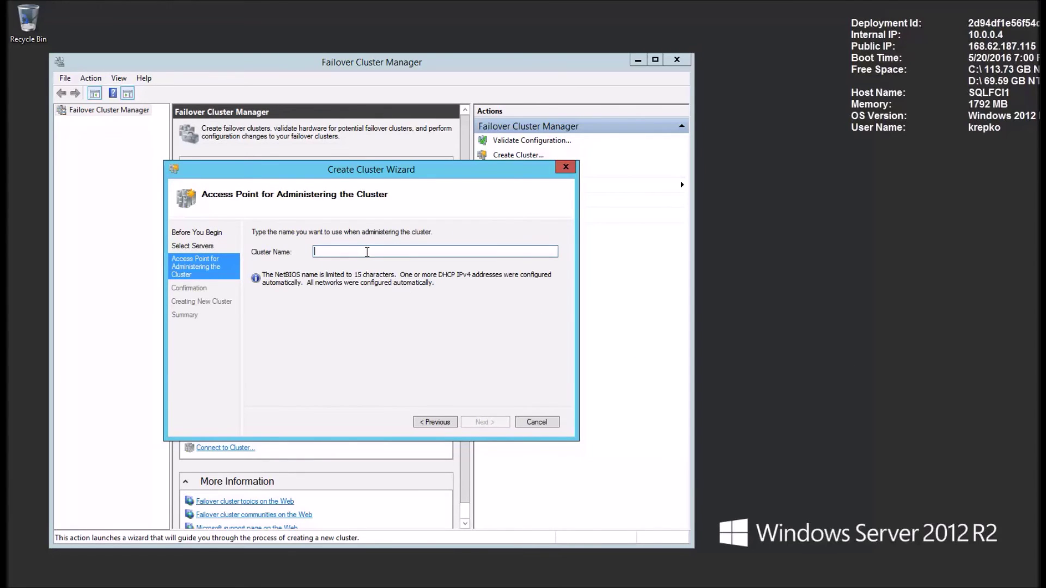
Step: Name the cluster WinCluster, create it from the three nodes, and close the finished wizard
{"action": "type", "text": "Win"}
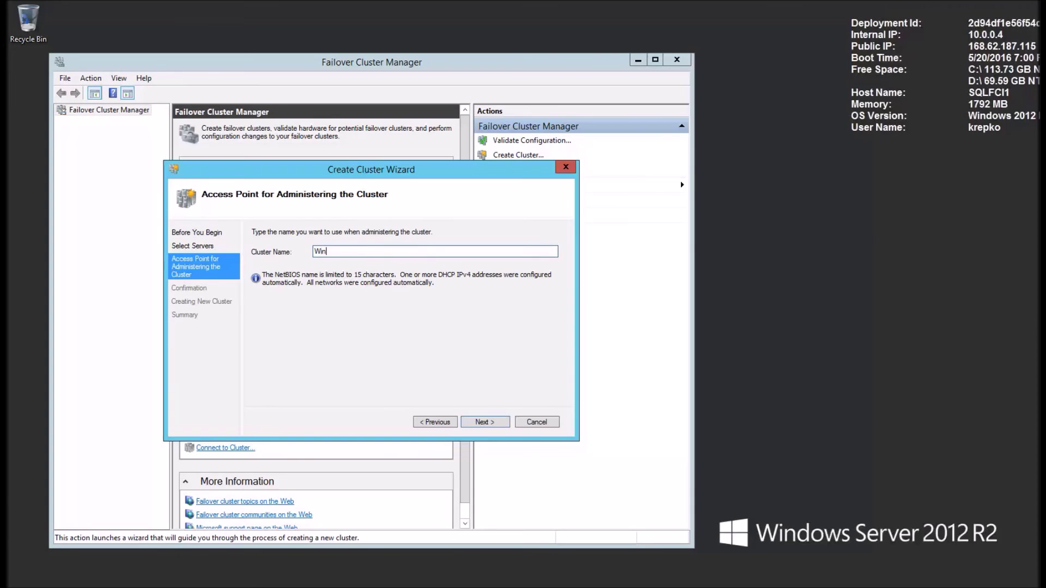
{"action": "type", "text": "Cluster"}
{"action": "left_click", "coordinate": [483, 422]}
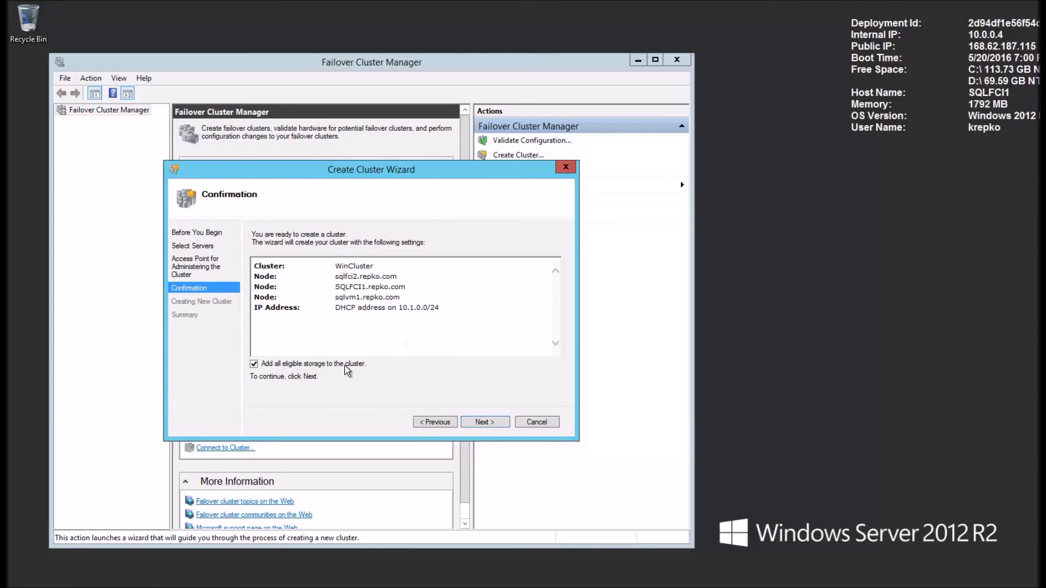
{"action": "left_click", "coordinate": [485, 422]}
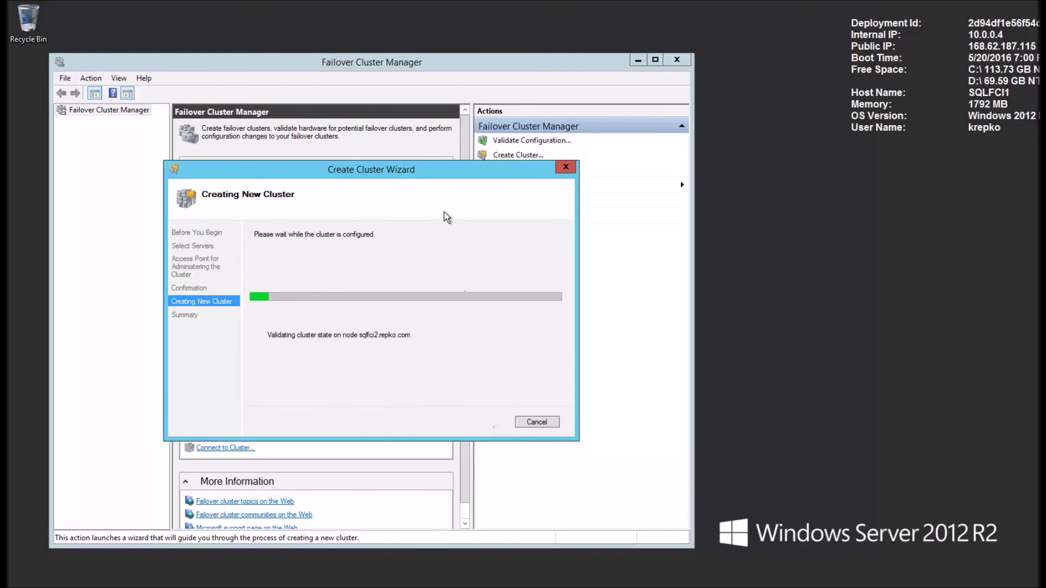
{"action": "left_click_drag", "start_coordinate": [447, 174], "coordinate": [512, 140]}
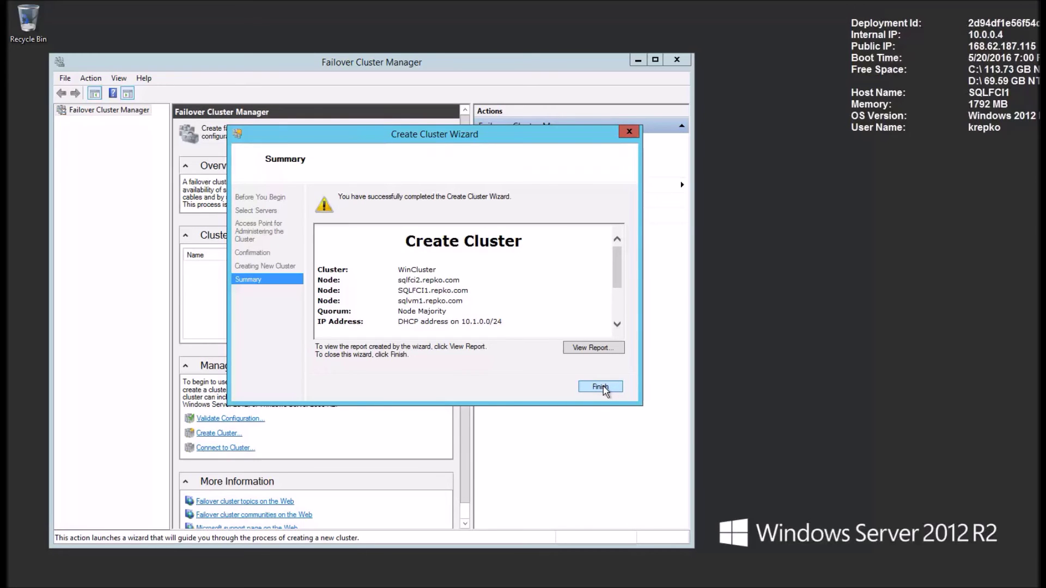
{"action": "left_click", "coordinate": [601, 388]}
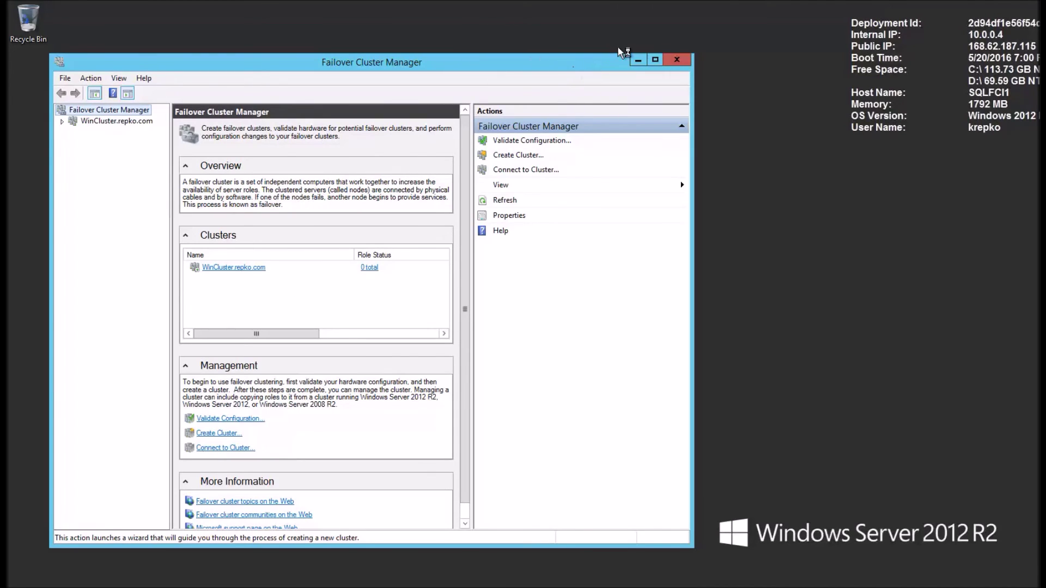
Step: Review WinCluster's node list, then return to the WinCluster.repko.com summary
{"action": "left_click_drag", "start_coordinate": [573, 66], "coordinate": [618, 47]}
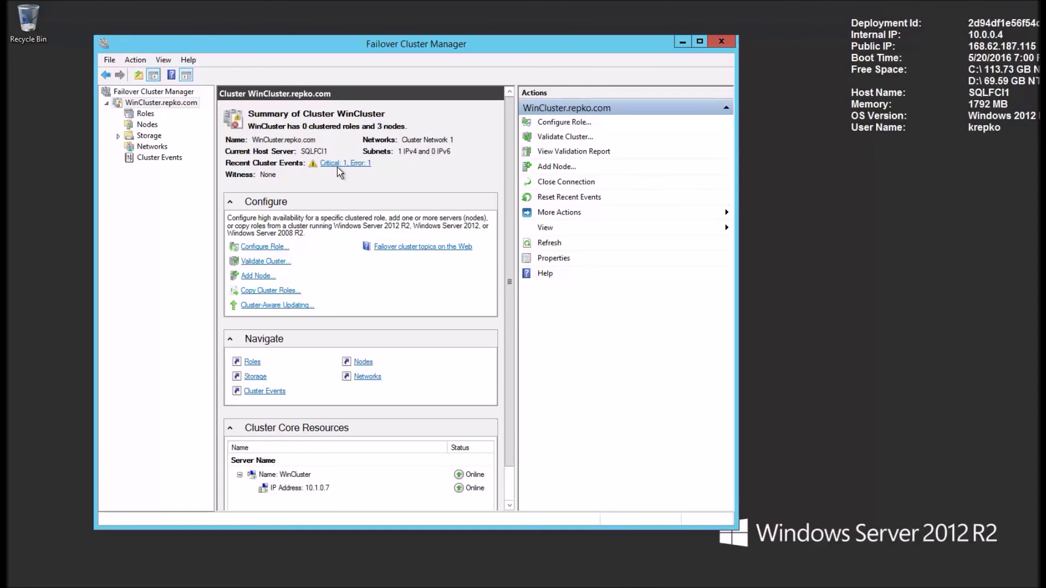
{"action": "left_click", "coordinate": [147, 125]}
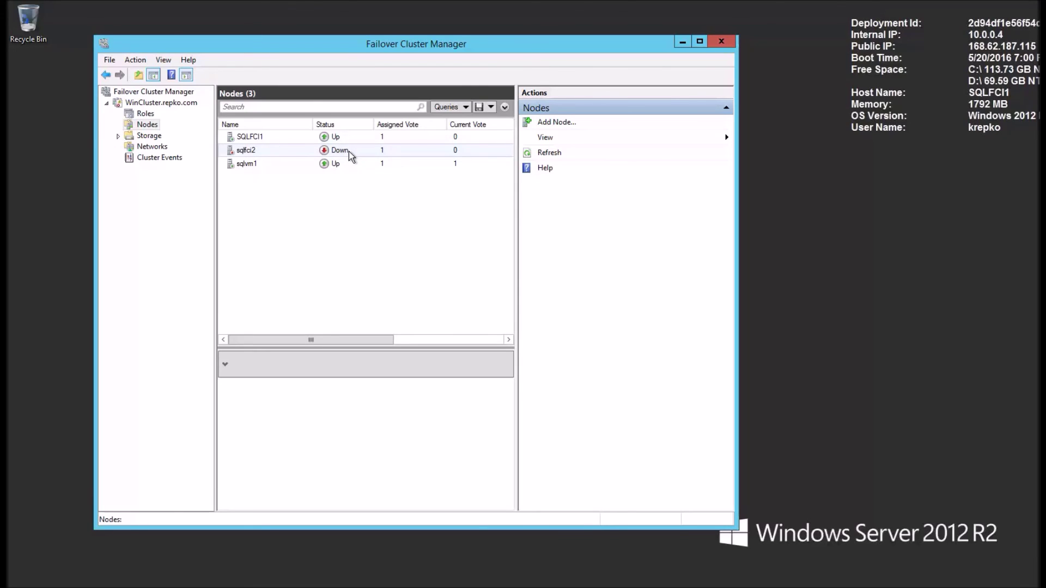
{"action": "left_click", "coordinate": [153, 103]}
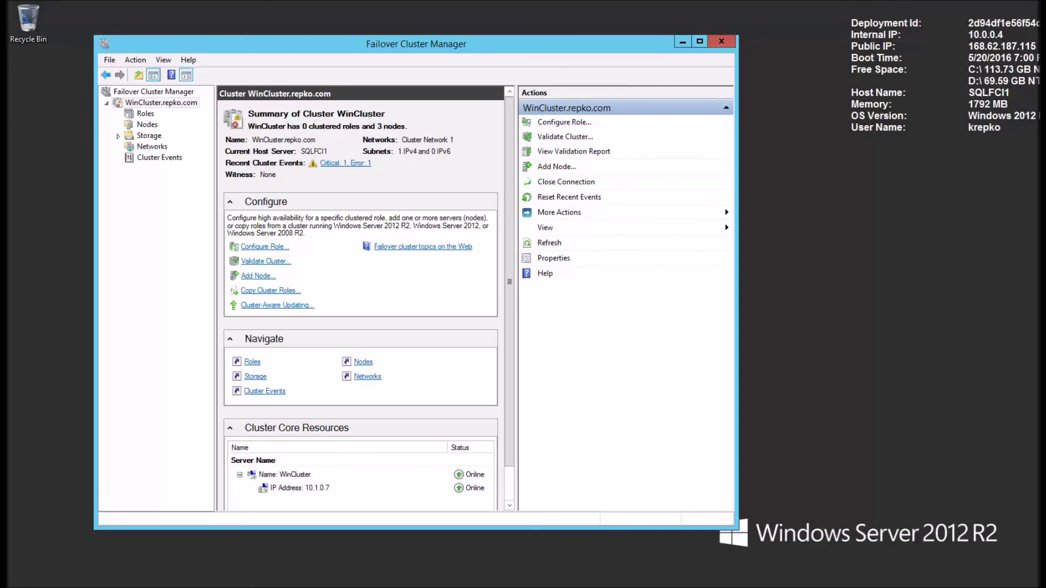
Step: Change the cluster IP Address resource to static 10.1.0.12 and bring it back online
{"action": "right_click", "coordinate": [309, 489]}
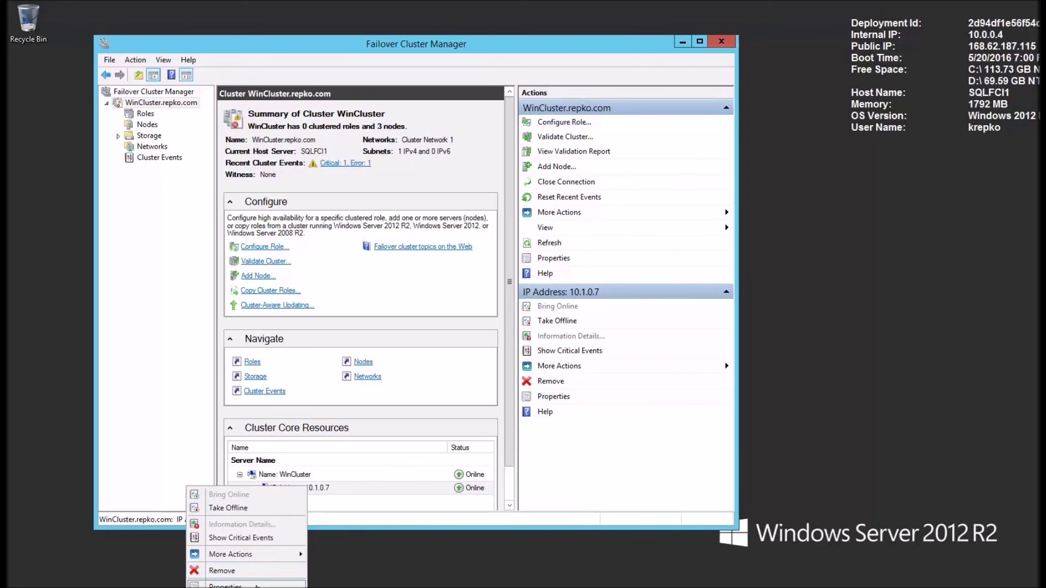
{"action": "left_click", "coordinate": [257, 586]}
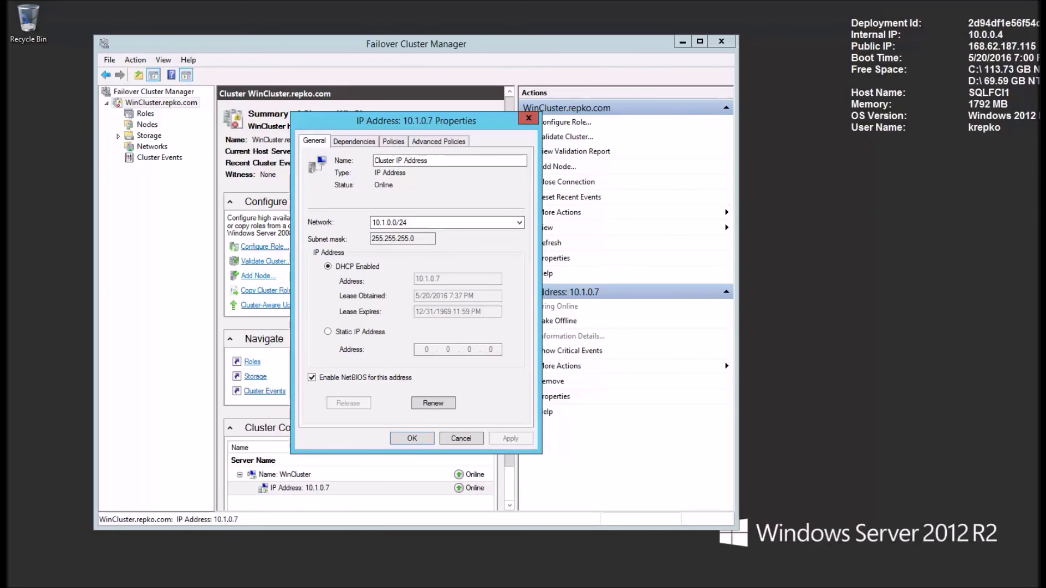
{"action": "left_click", "coordinate": [329, 333]}
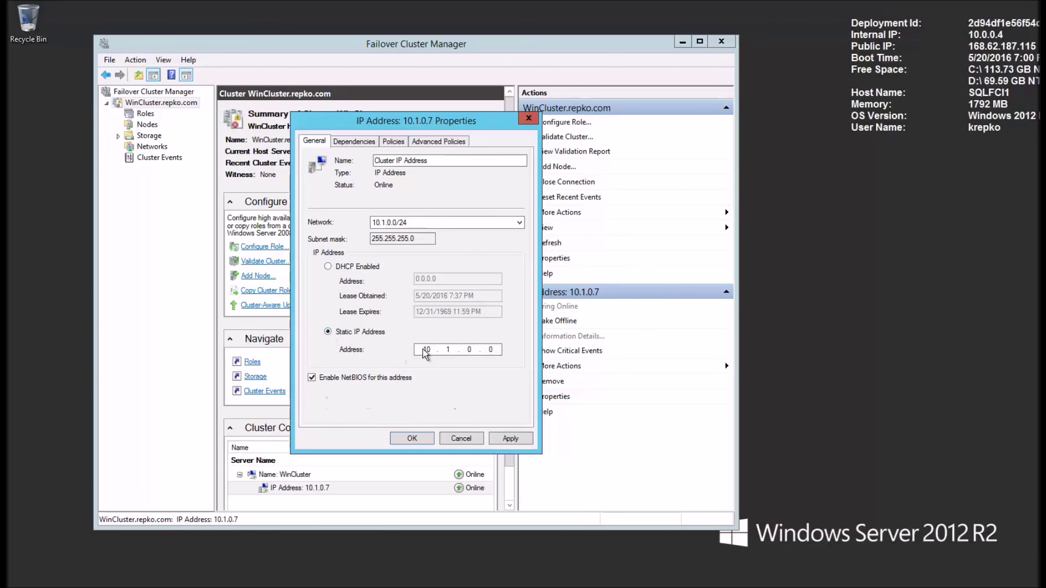
{"action": "double_click", "coordinate": [500, 350]}
{"action": "type", "text": "12"}
{"action": "left_click", "coordinate": [412, 438]}
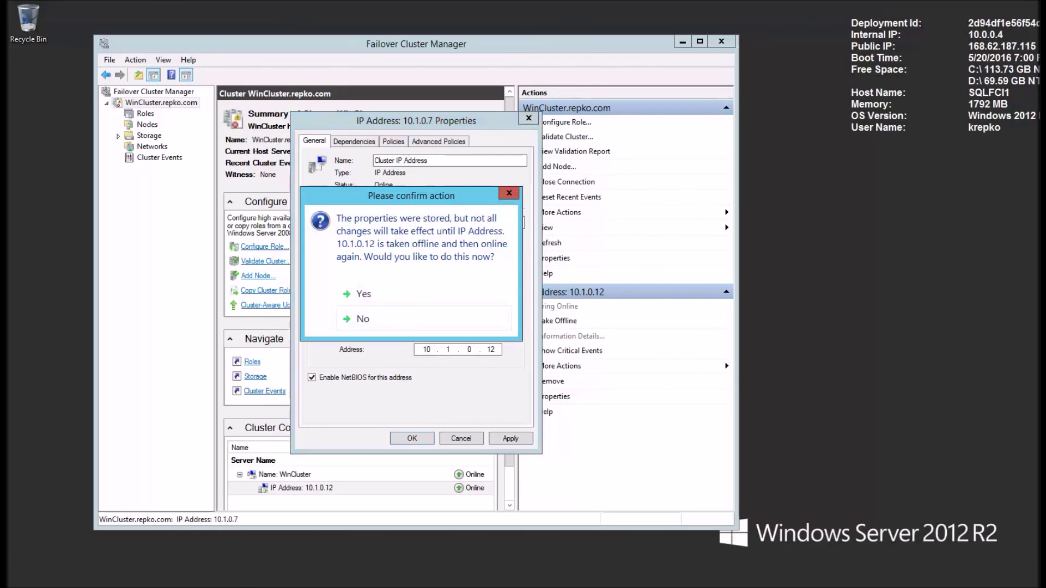
{"action": "left_click", "coordinate": [383, 293]}
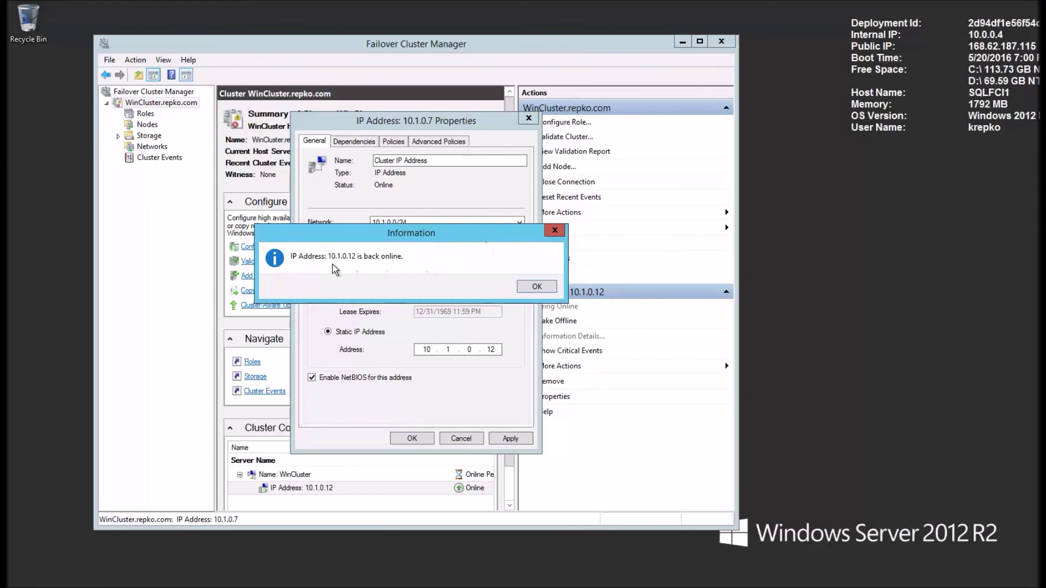
{"action": "left_click", "coordinate": [537, 287]}
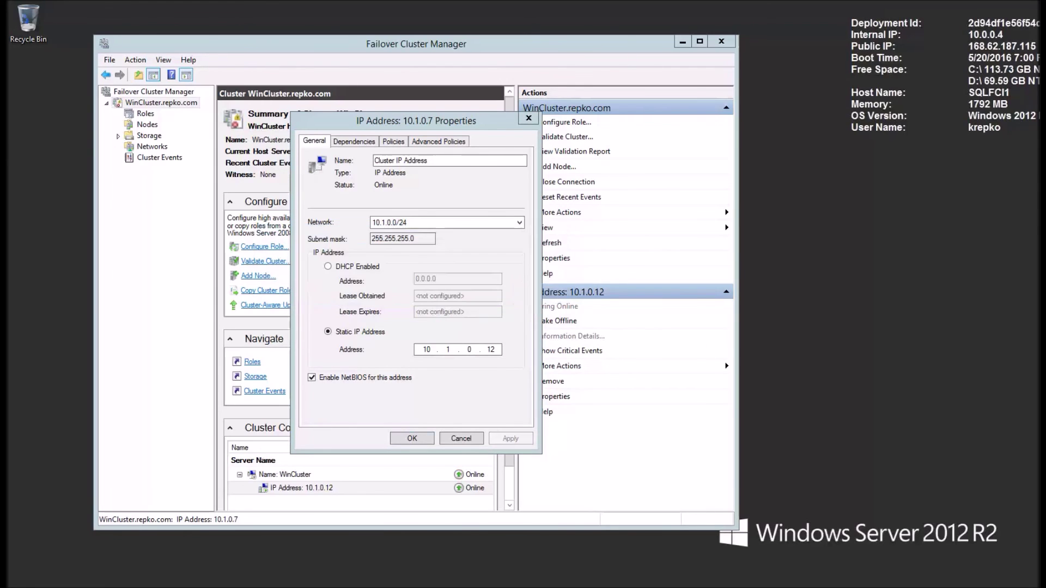
{"action": "key", "text": "Return"}
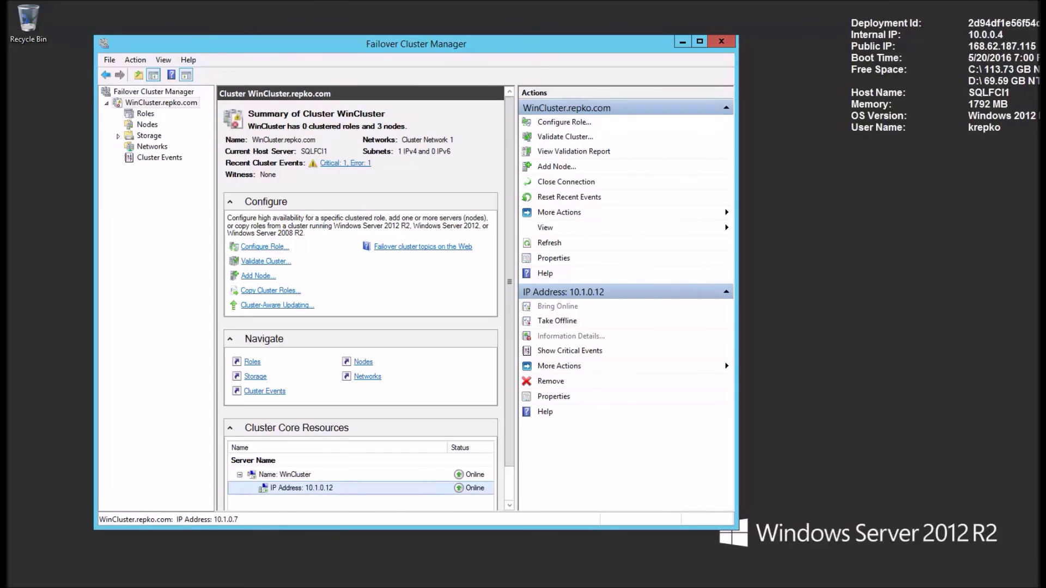
Step: Show the Nodes list to confirm SQLFCI1, sqlfci2 and sqlvm1 are all Up
{"action": "left_click", "coordinate": [147, 125]}
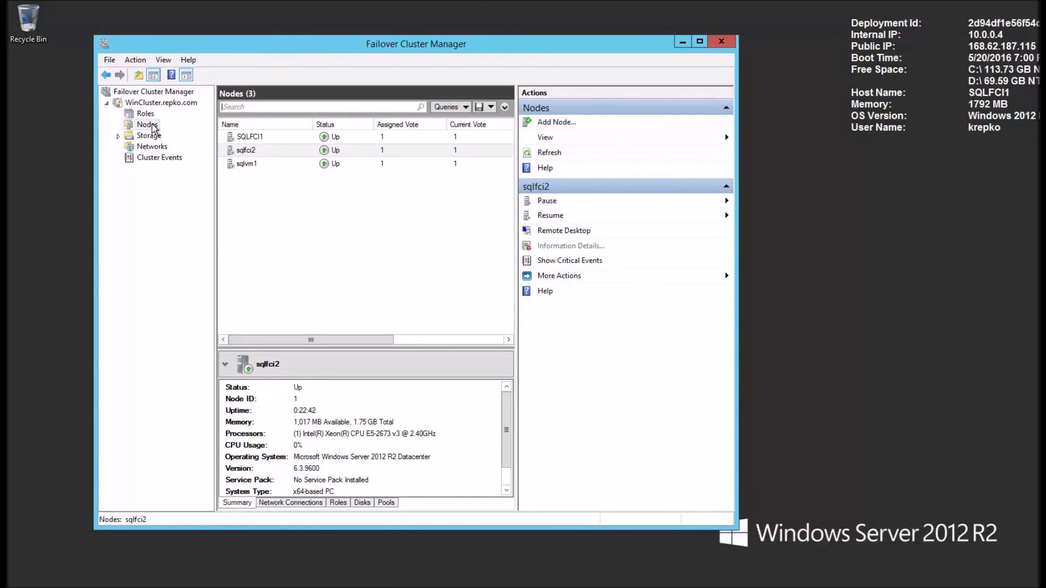